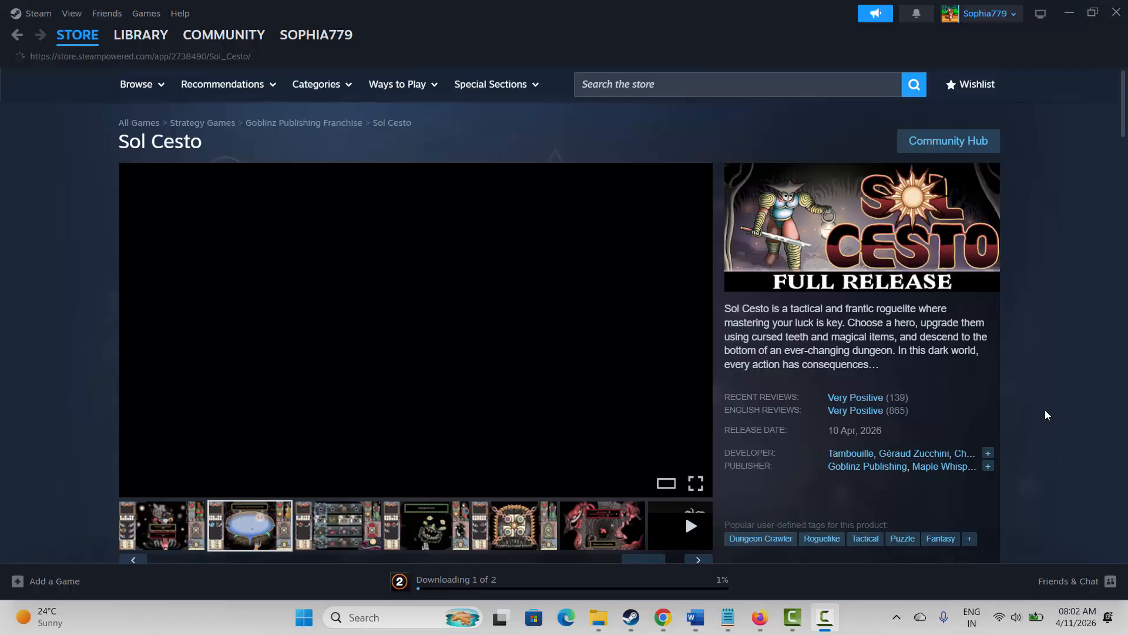
Bring up the computer's power options to view Restart, and dismiss them without choosing any
click(303, 617)
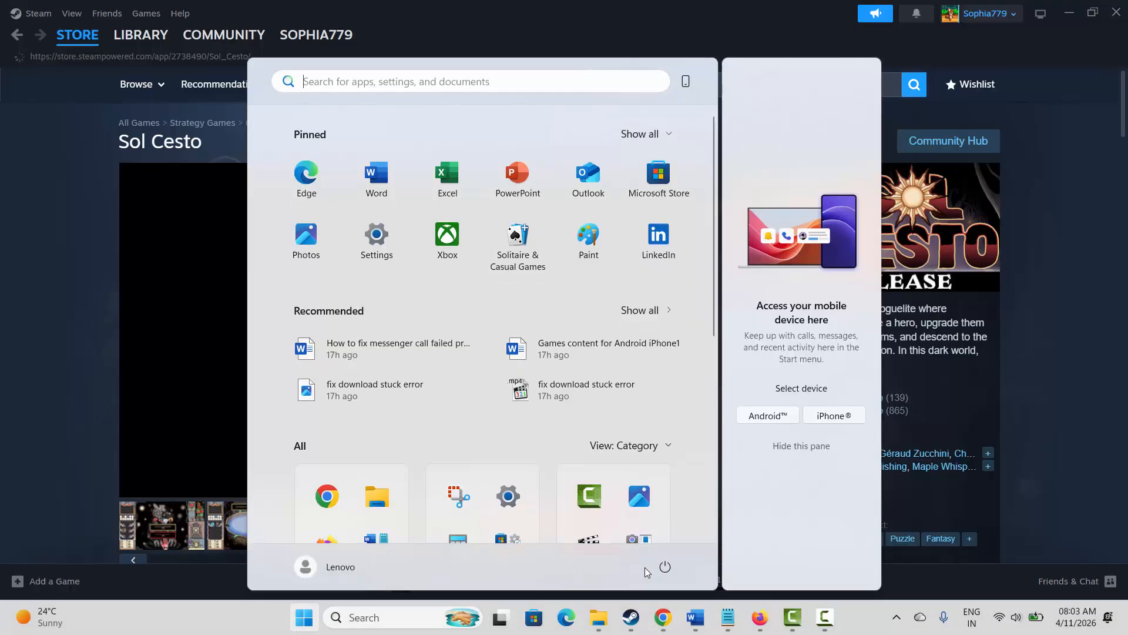
click(665, 566)
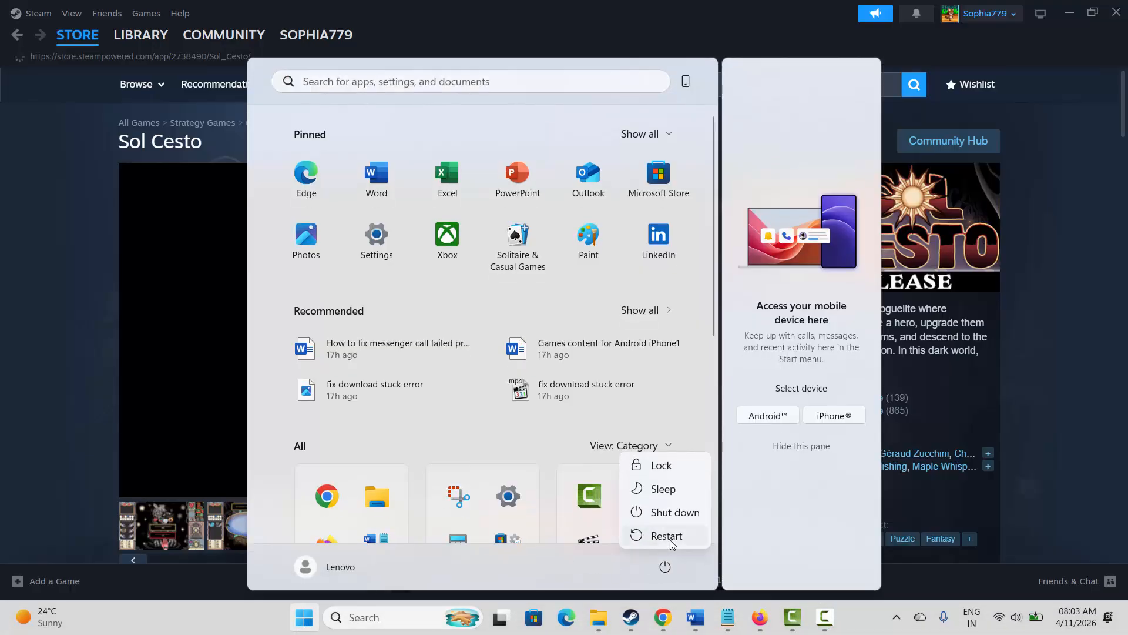
click(1054, 450)
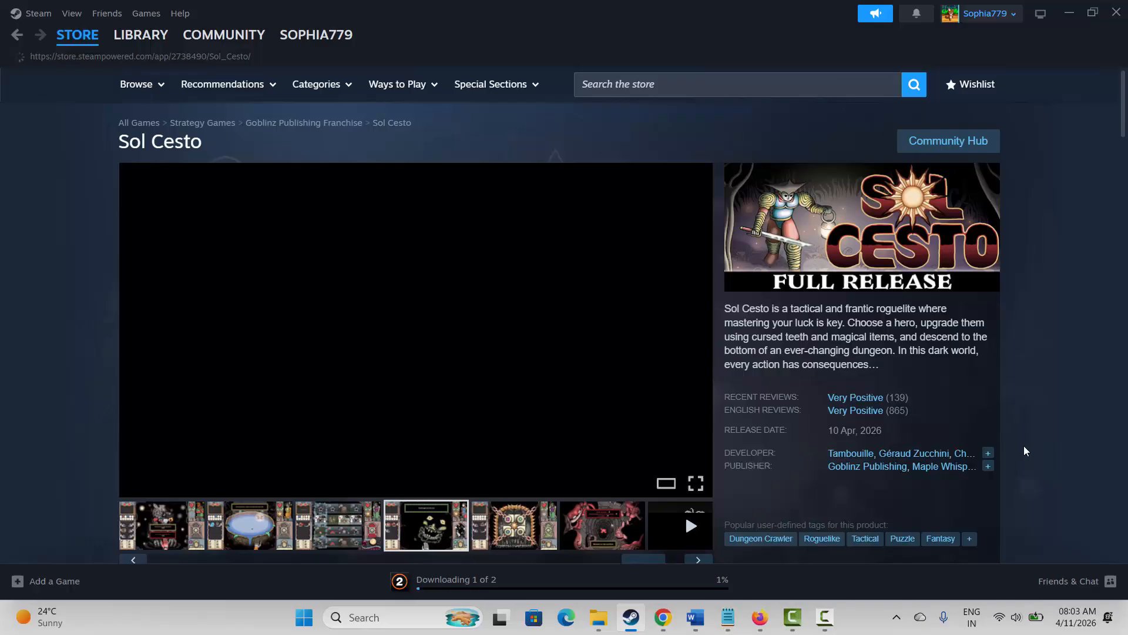
Open Device Manager from the recent Windows searches
key(super+s)
key(Escape)
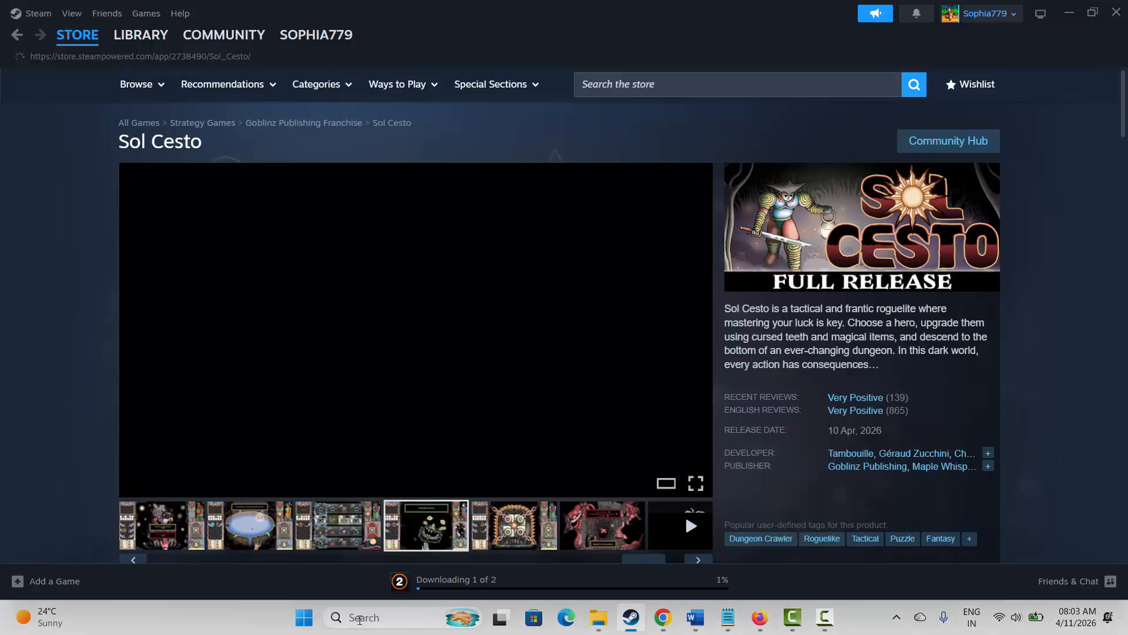
click(370, 618)
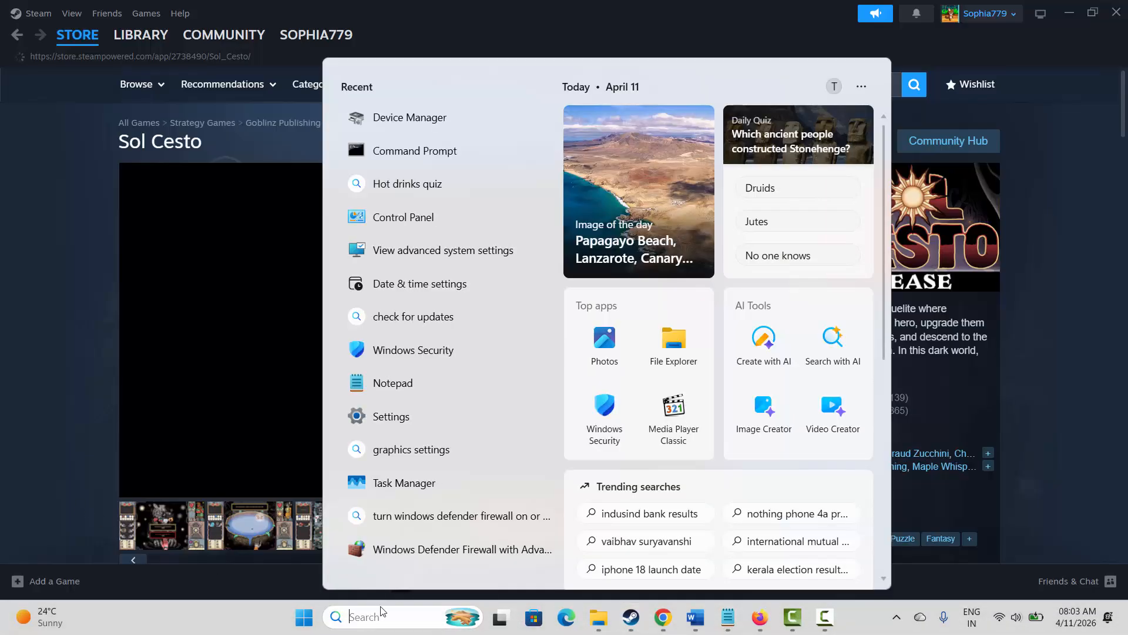
click(346, 115)
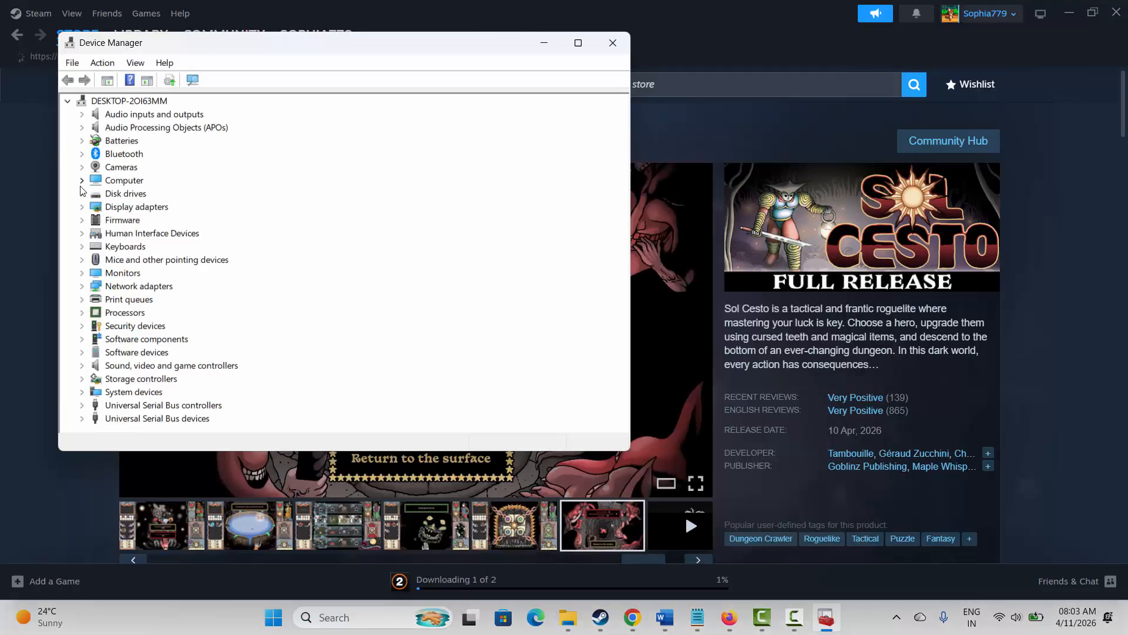
Start an automatic driver search for the Intel(R) UHD Graphics display adapter, and close the update wizard and Device Manager
click(82, 207)
click(169, 222)
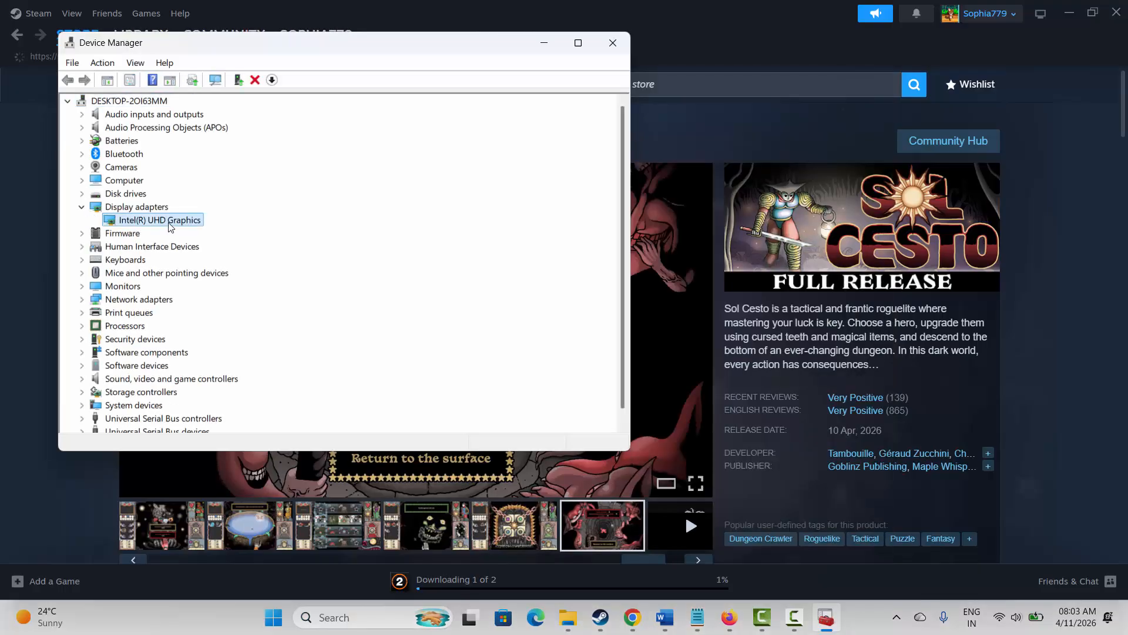
right_click(170, 226)
click(226, 233)
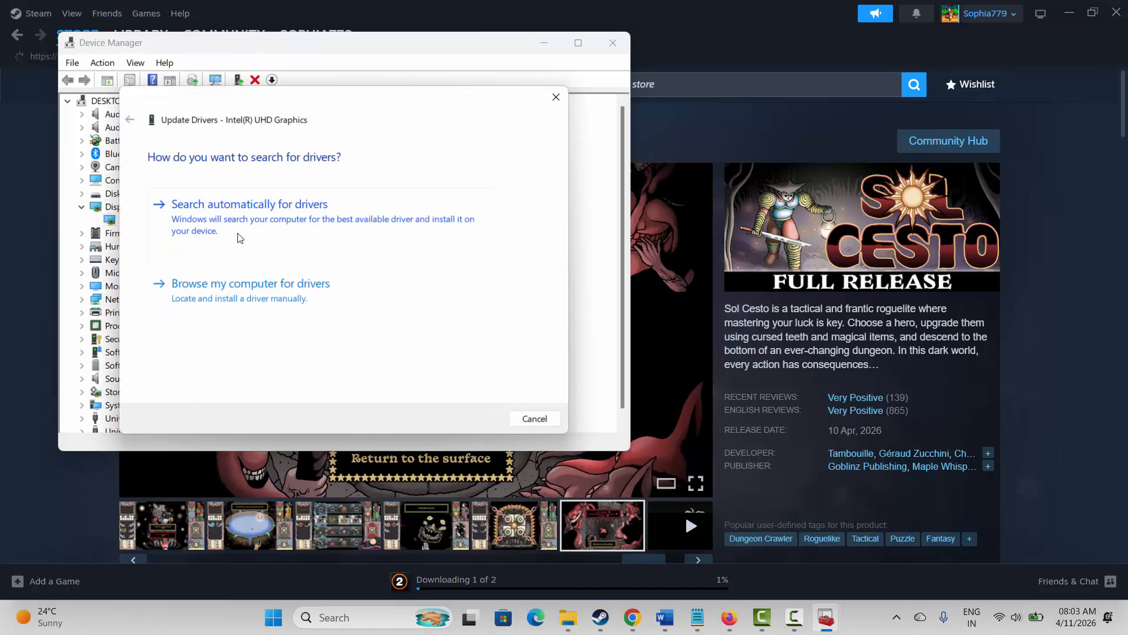
click(282, 229)
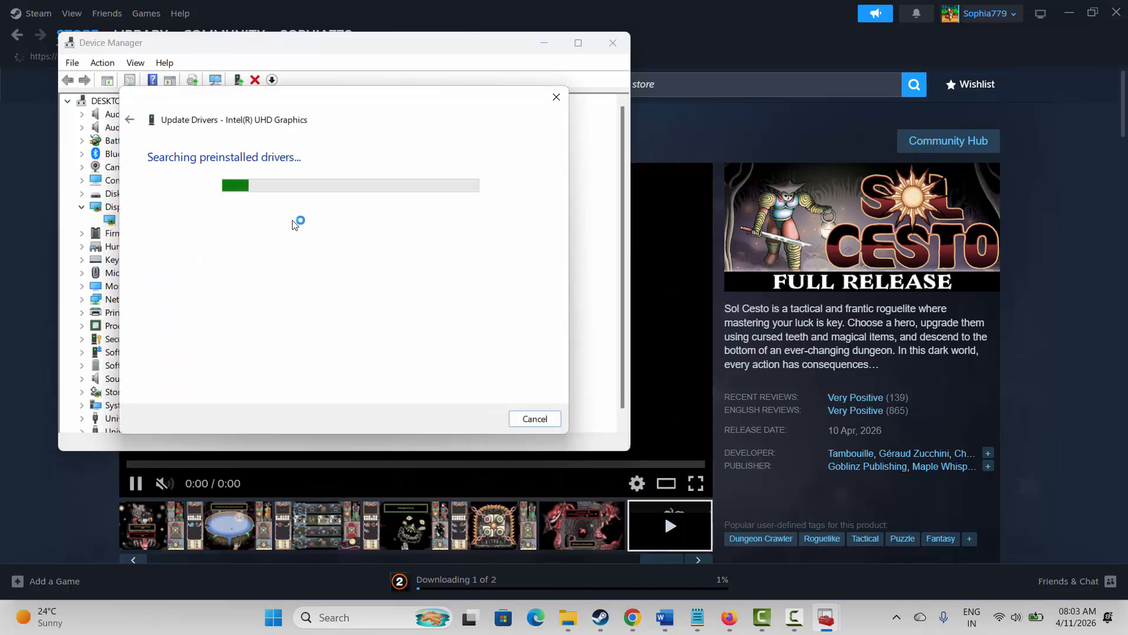
click(557, 98)
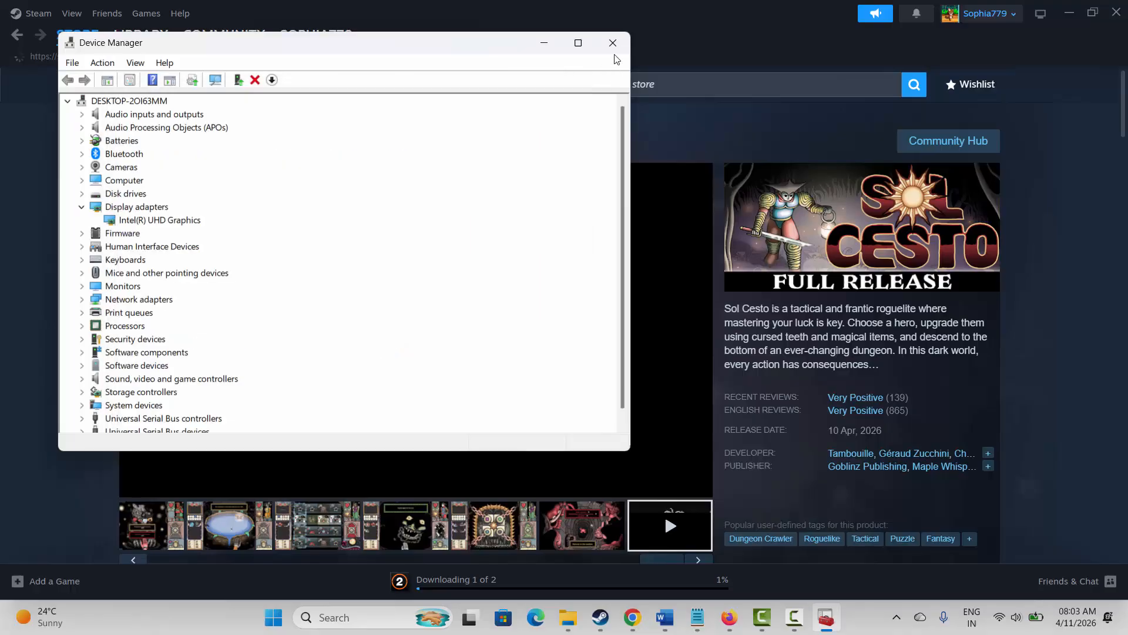
click(84, 454)
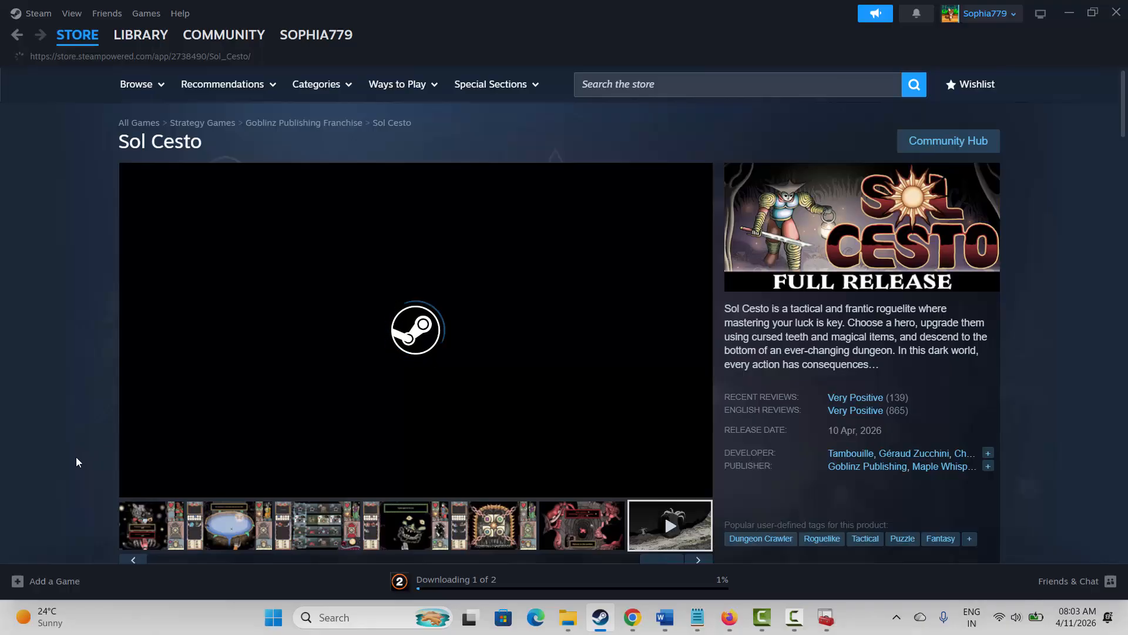
Browse the local files of Star Trek Online from the Steam library
click(135, 36)
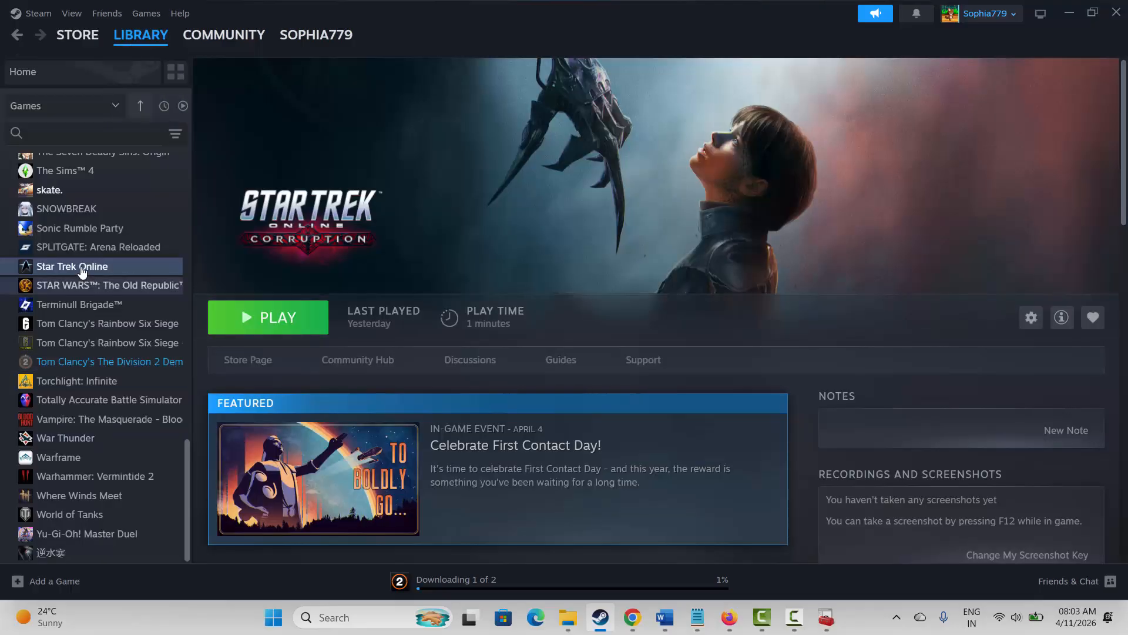
right_click(80, 268)
mouse_move(147, 366)
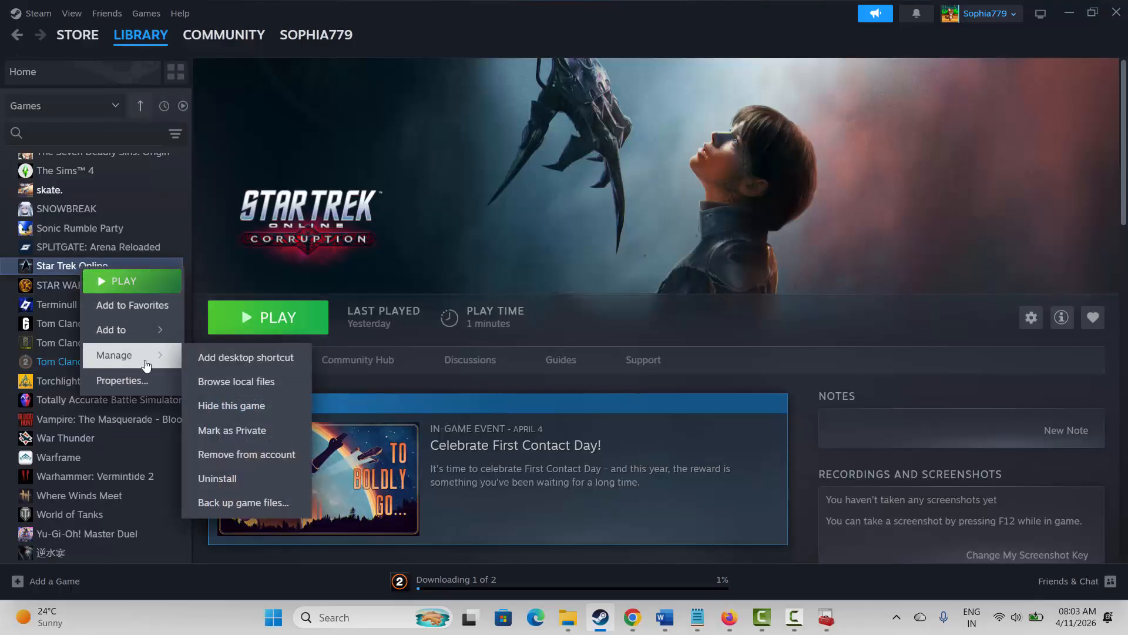
click(222, 383)
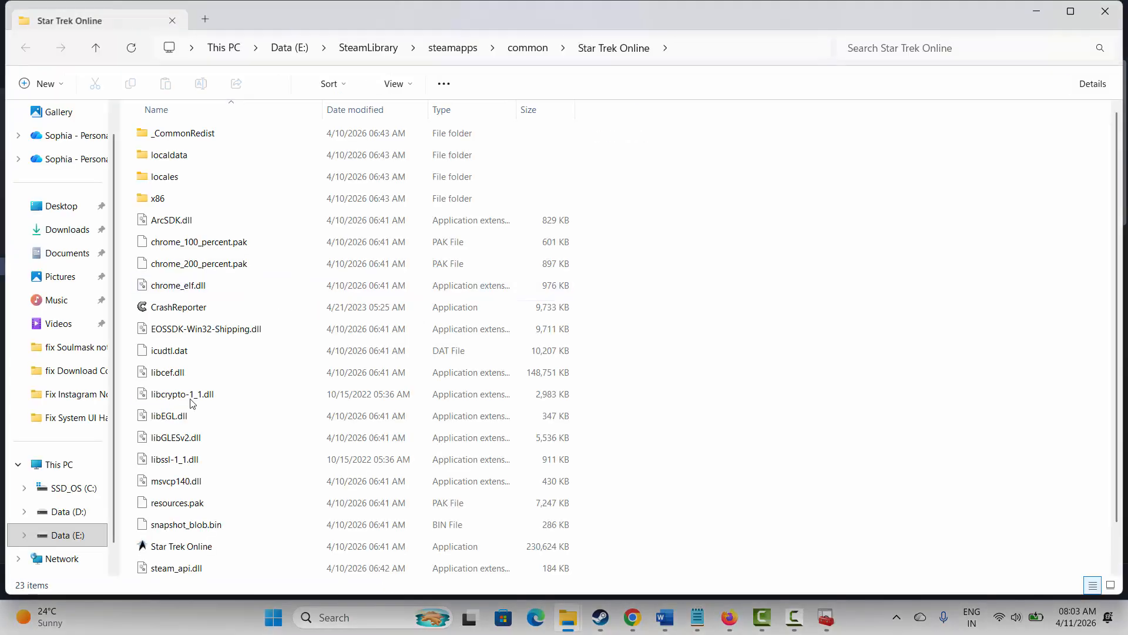
Open the compatibility properties of the Star Trek Online application and set it to run as an administrator
scroll(191, 404, down, 1)
click(206, 505)
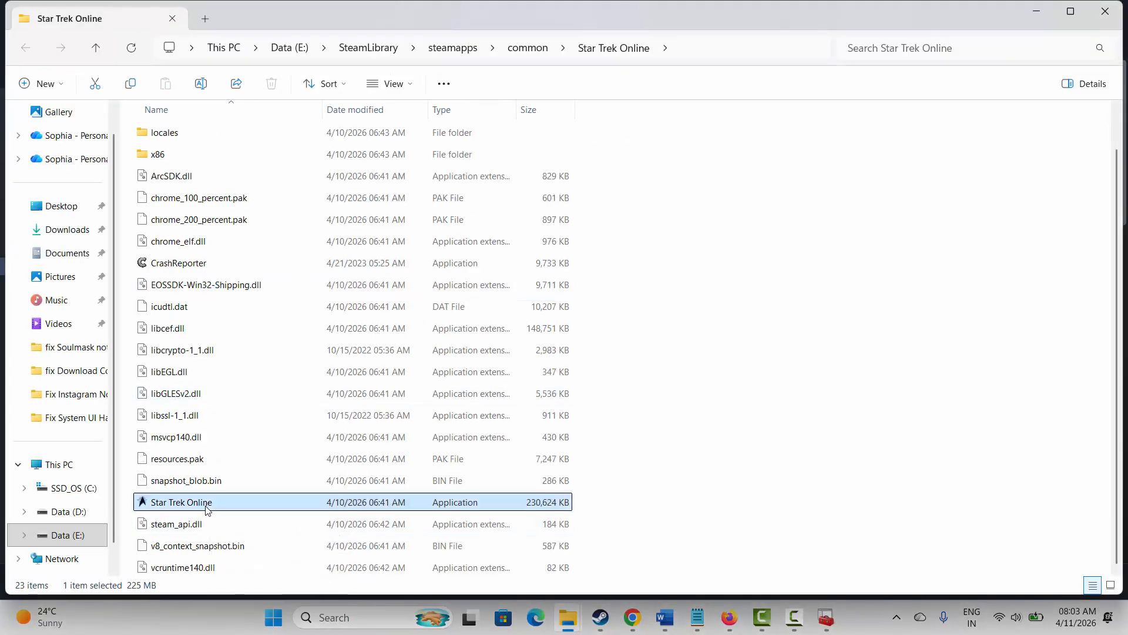
right_click(207, 505)
click(262, 435)
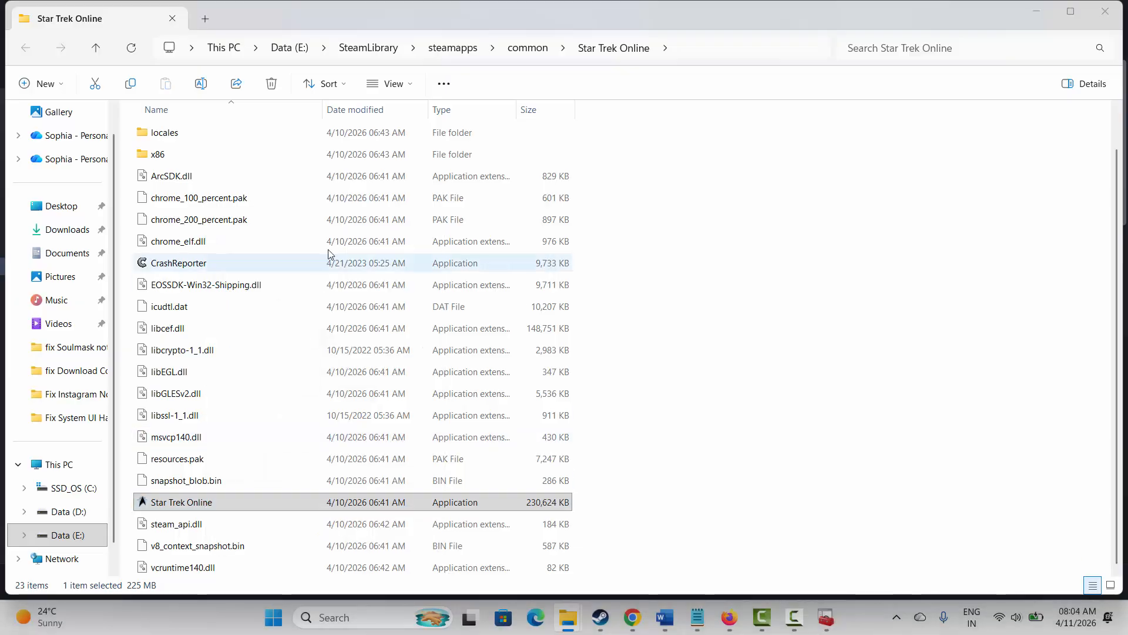
click(292, 236)
click(297, 461)
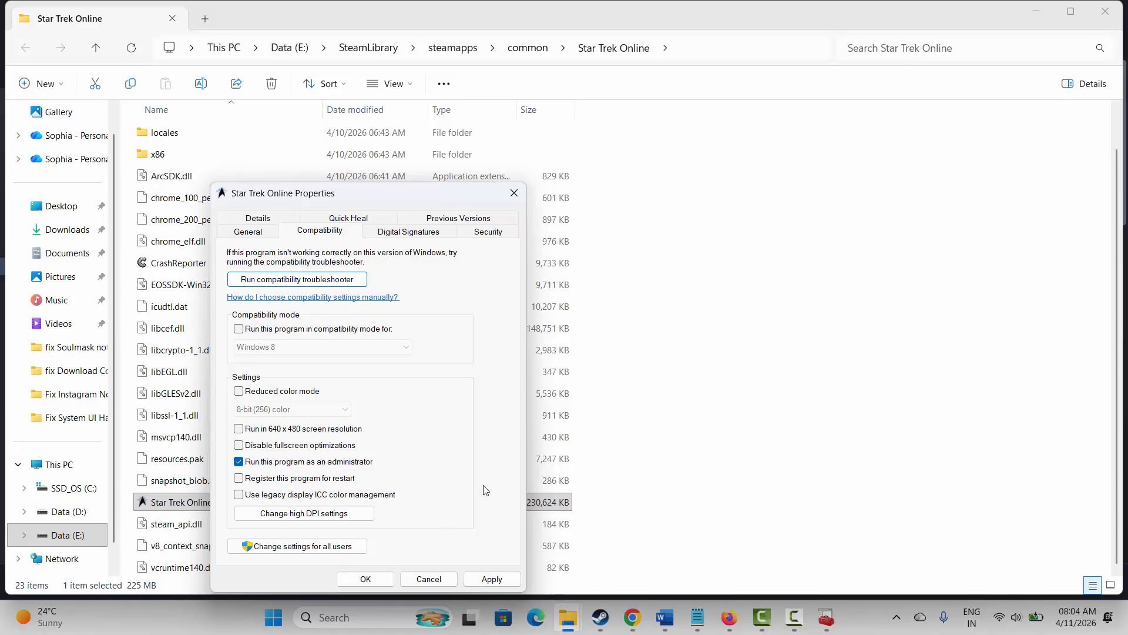
Enable compatibility mode for Windows 7 and disable fullscreen optimizations for the Star Trek Online application
click(316, 332)
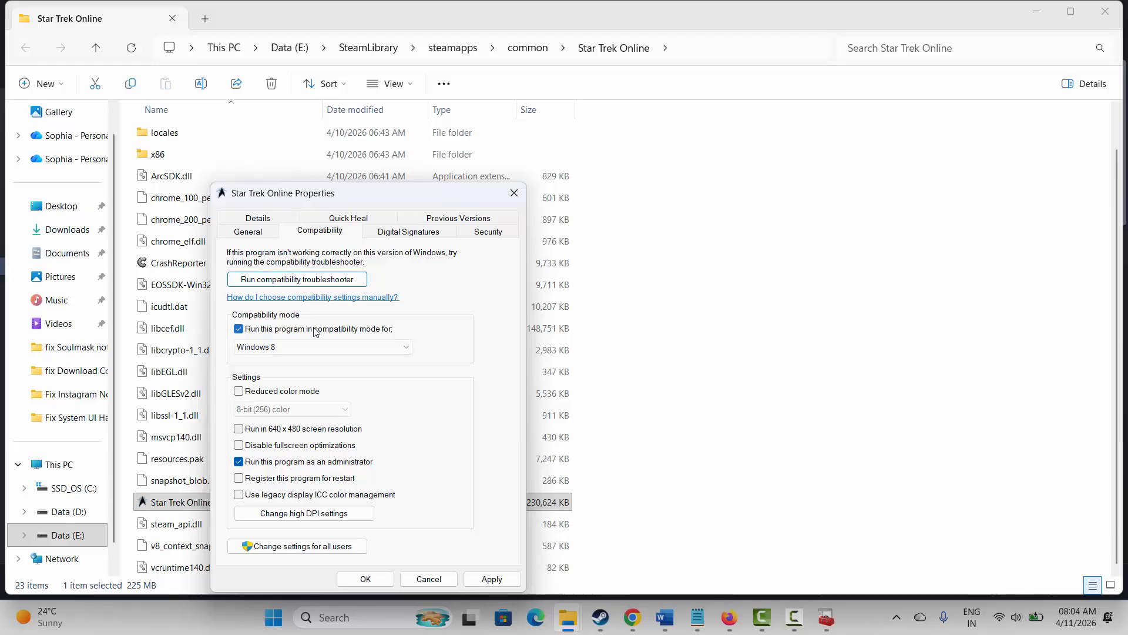
click(393, 351)
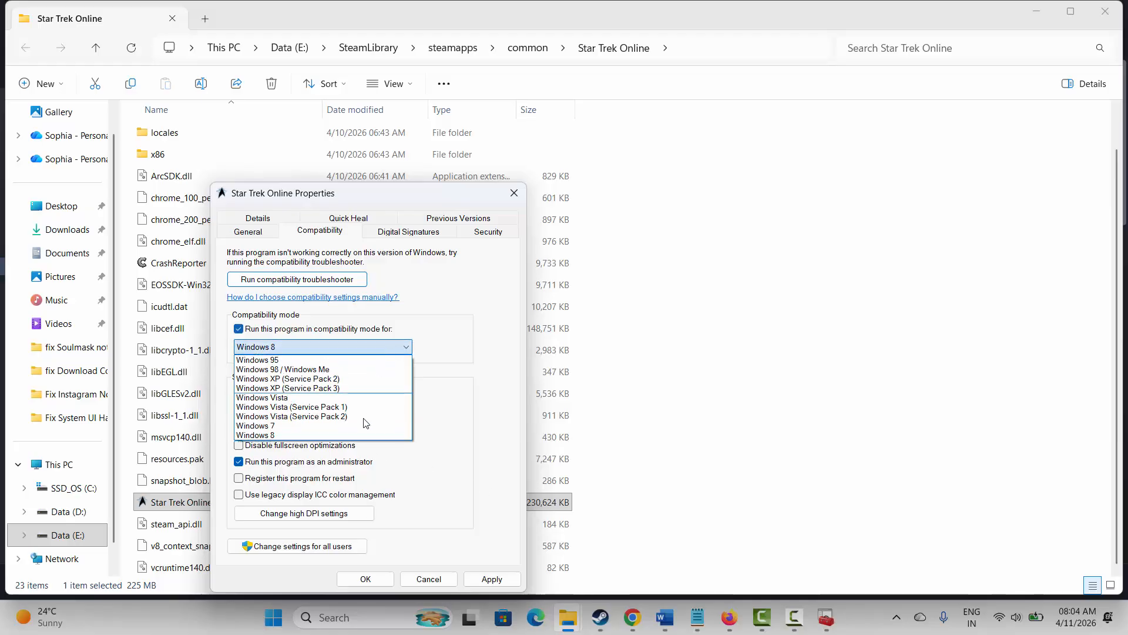
click(360, 429)
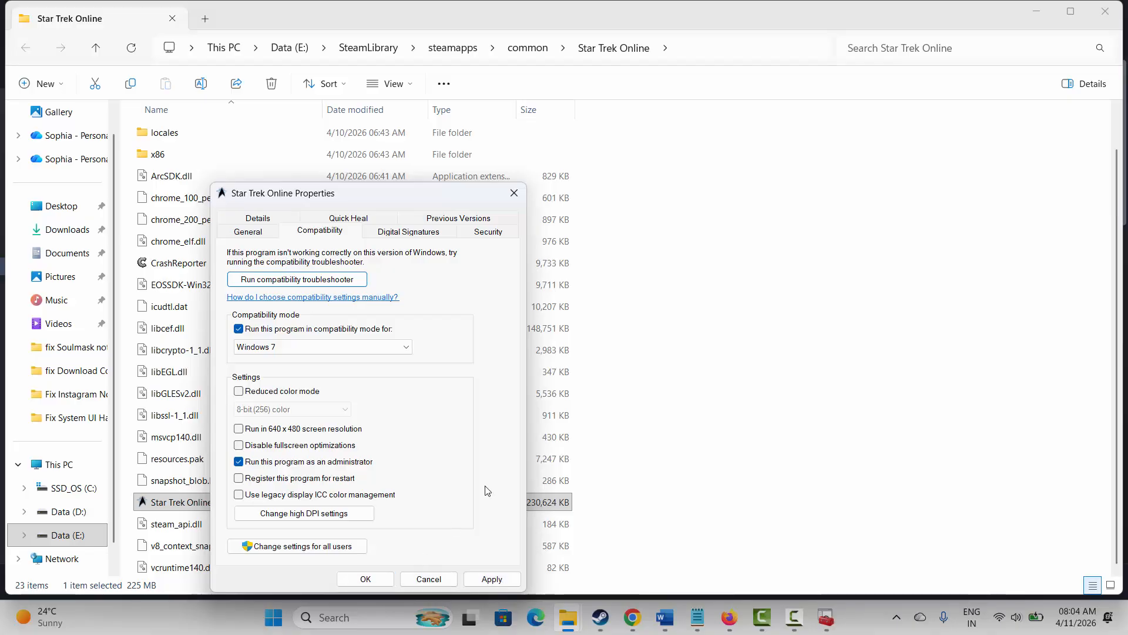
click(275, 448)
Clear the compatibility mode, fullscreen optimization and administrator options, apply the settings, and close the properties and game folder
click(322, 329)
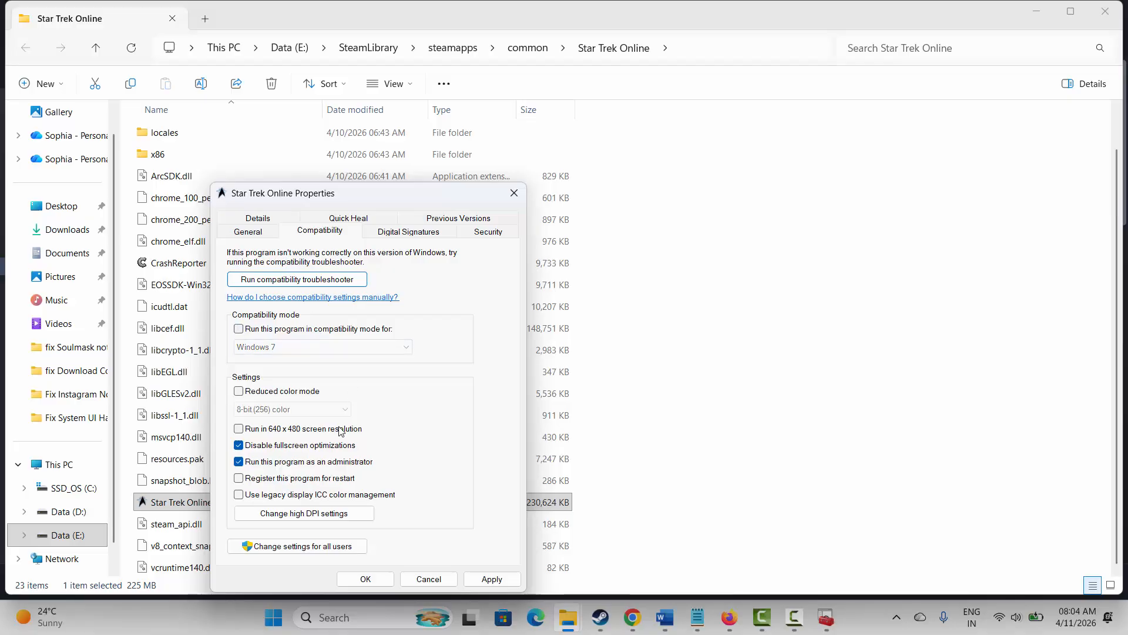
click(341, 446)
click(350, 463)
click(488, 577)
click(514, 193)
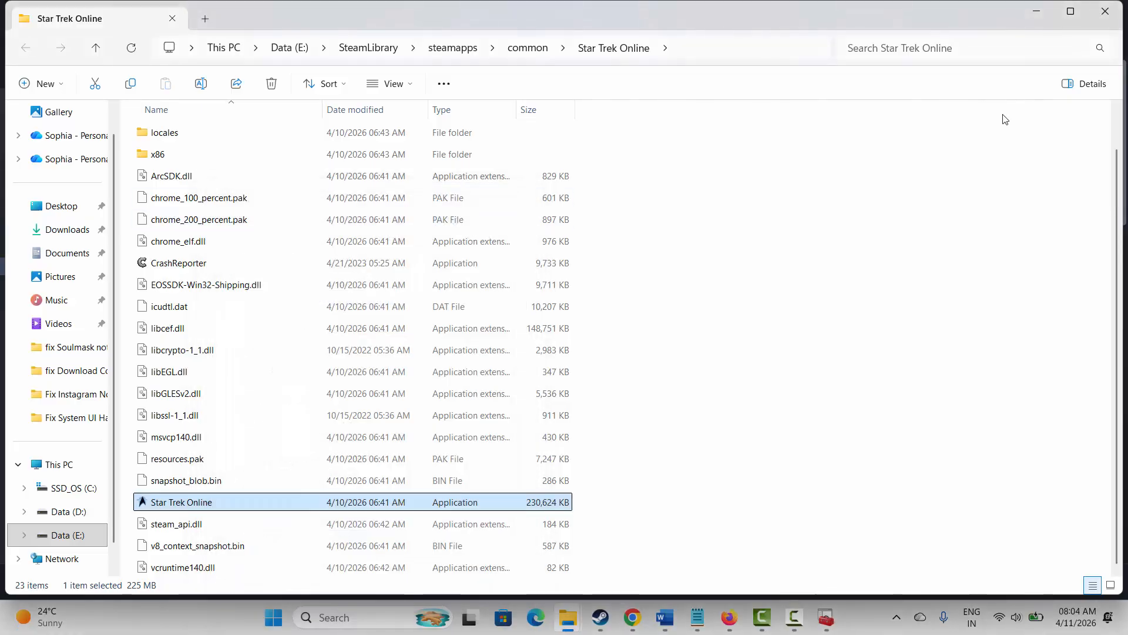
click(1104, 11)
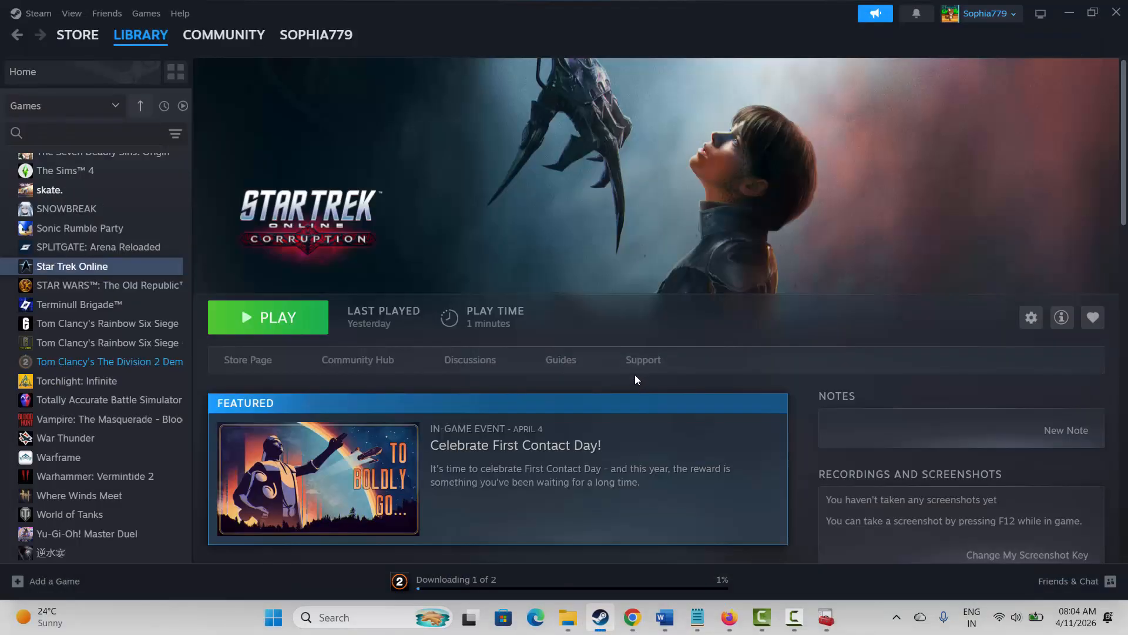
View the launch options field in Star Trek Online's Steam properties, leave it empty and close the properties
right_click(97, 266)
click(151, 382)
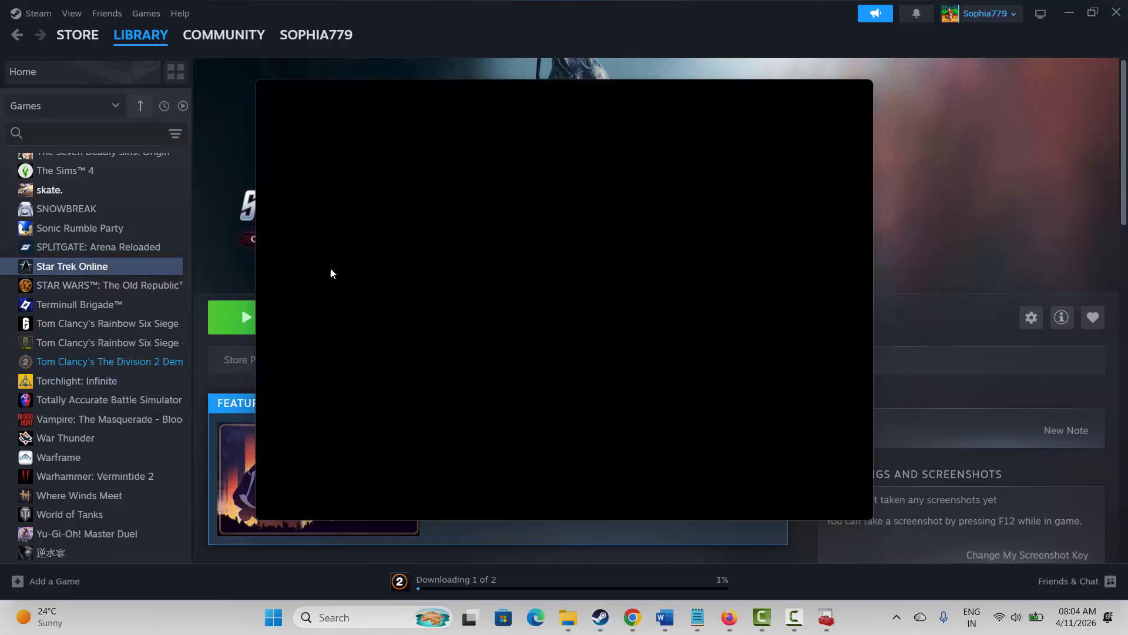
click(485, 294)
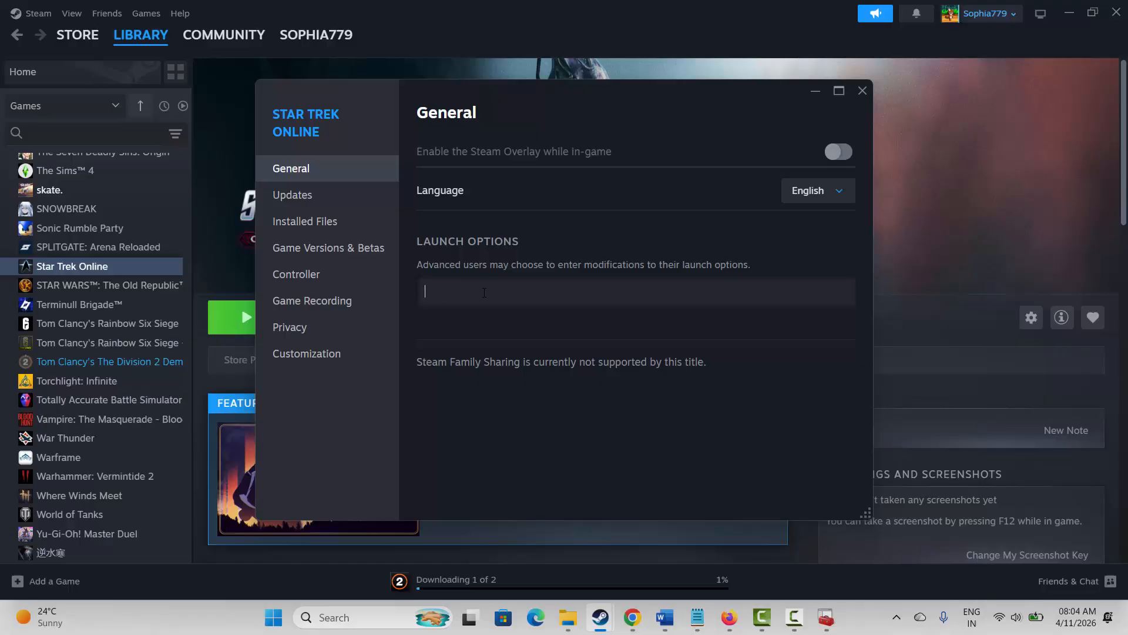
click(863, 92)
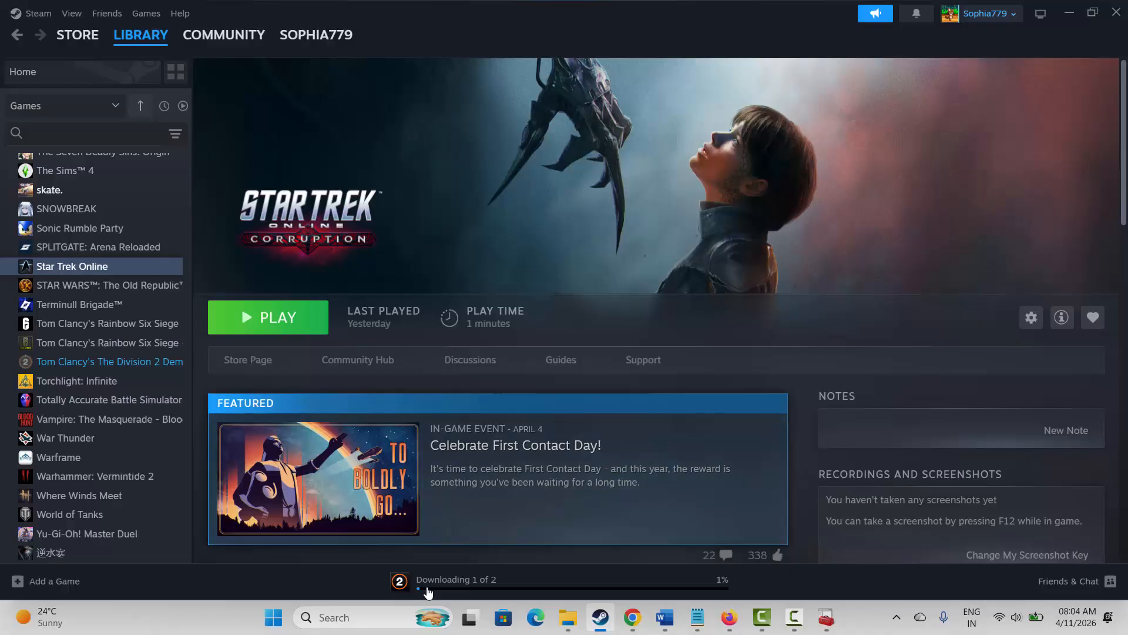
Open the firewall's allowed apps list for changes through Windows Security and find Star Trek Online in it
click(376, 617)
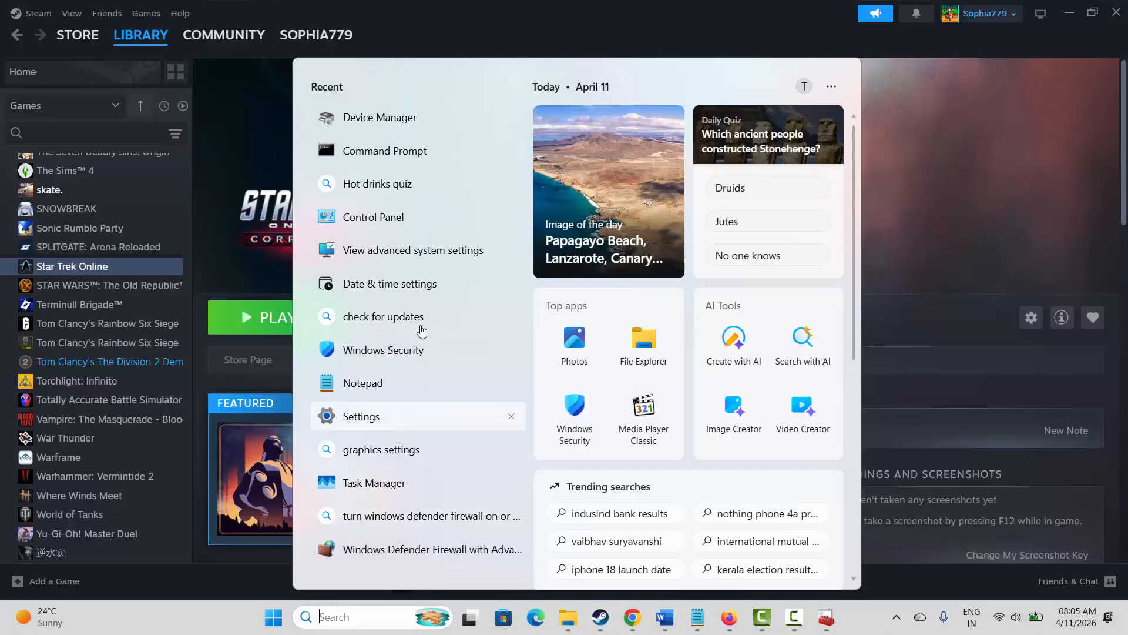
click(427, 347)
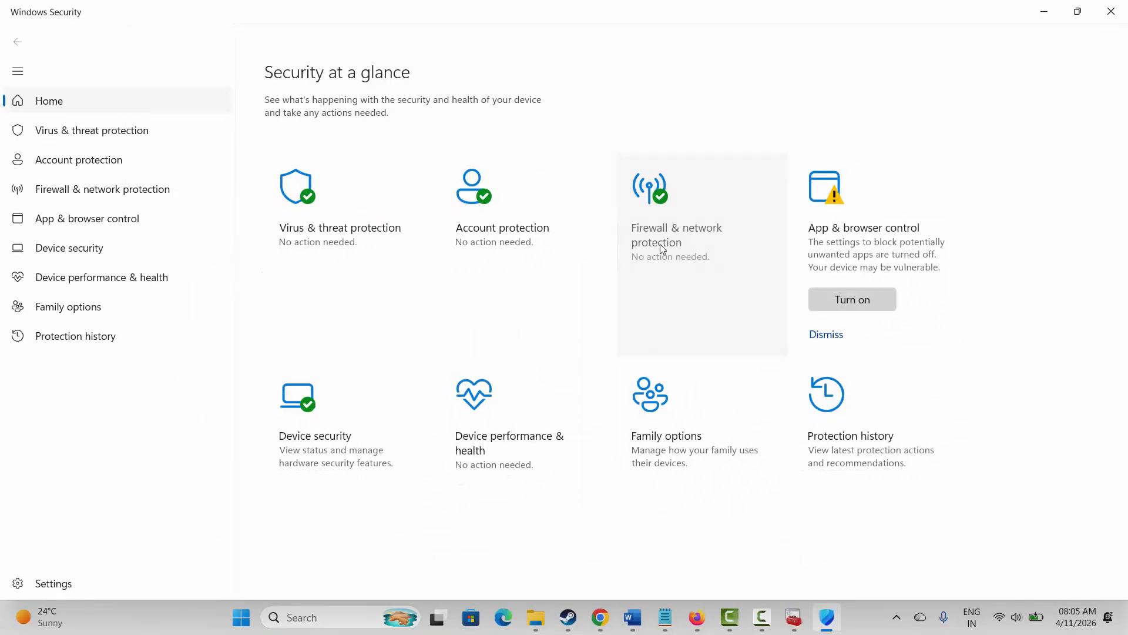
click(660, 245)
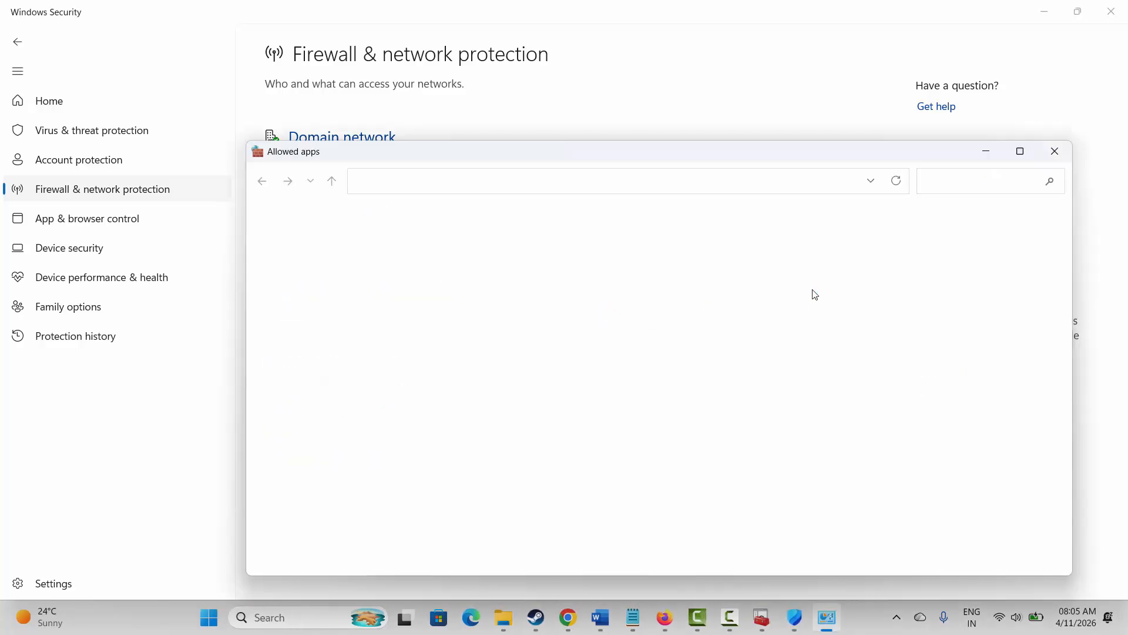
click(821, 264)
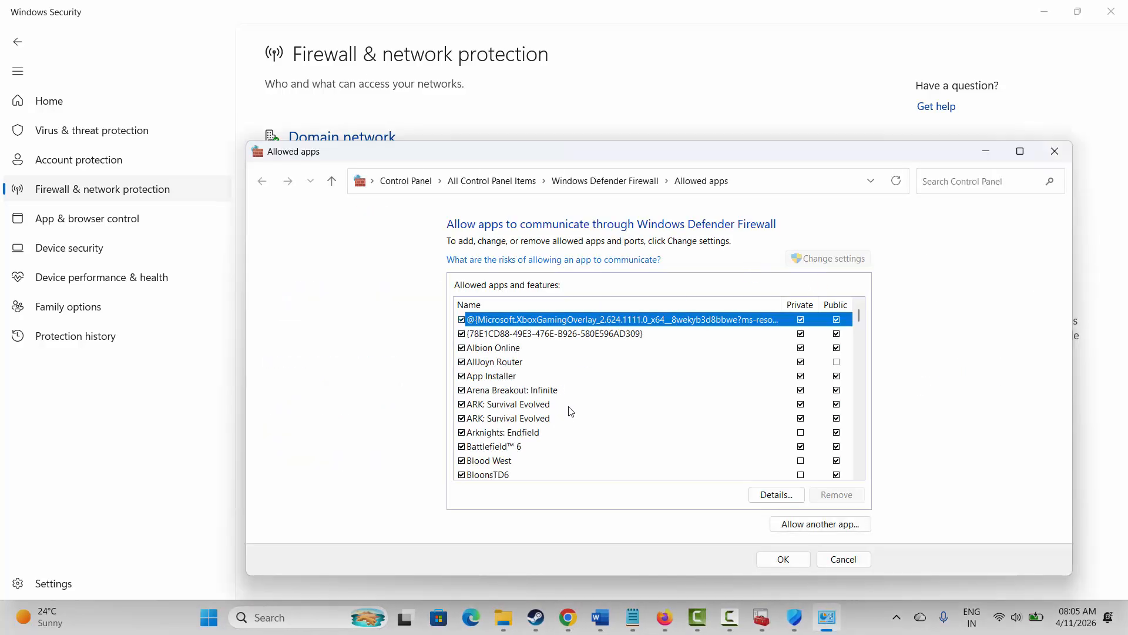
scroll(566, 418, down, 8)
scroll(566, 418, down, 20)
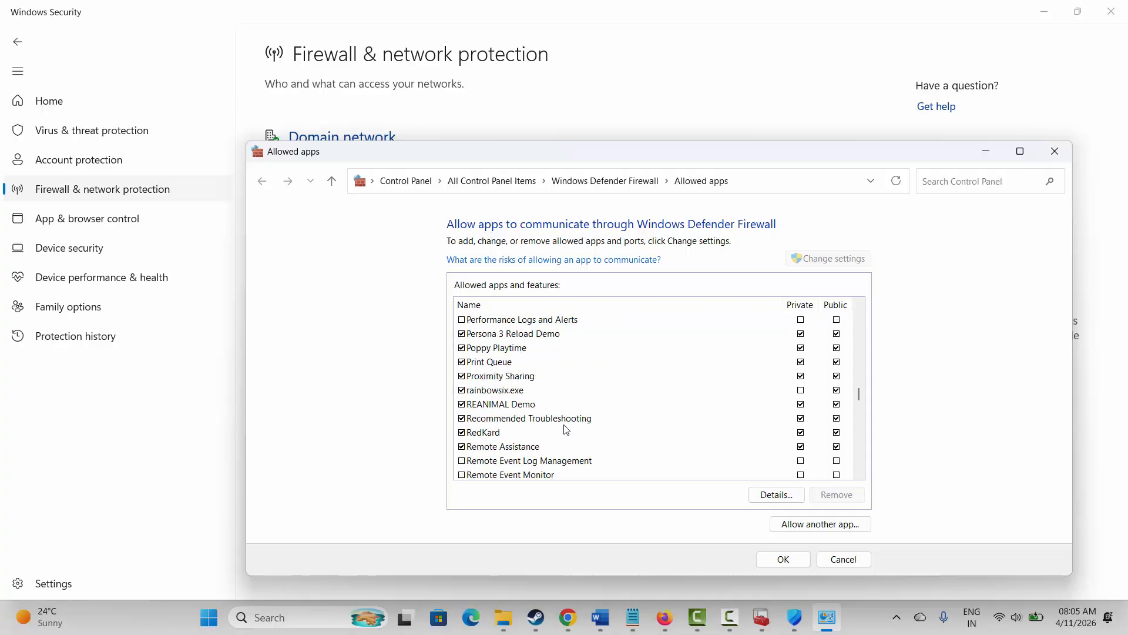
scroll(566, 430, down, 6)
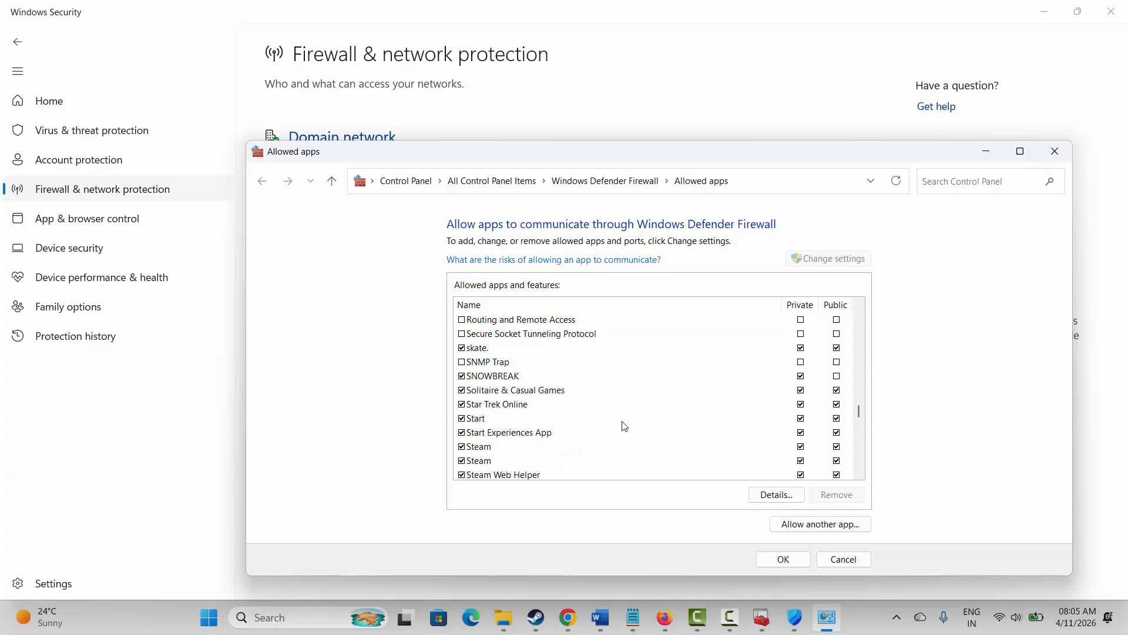
Try to add the Launcher application from the ArknightsEndfieldgowoU folder to the allowed apps, and cancel without adding it
click(820, 529)
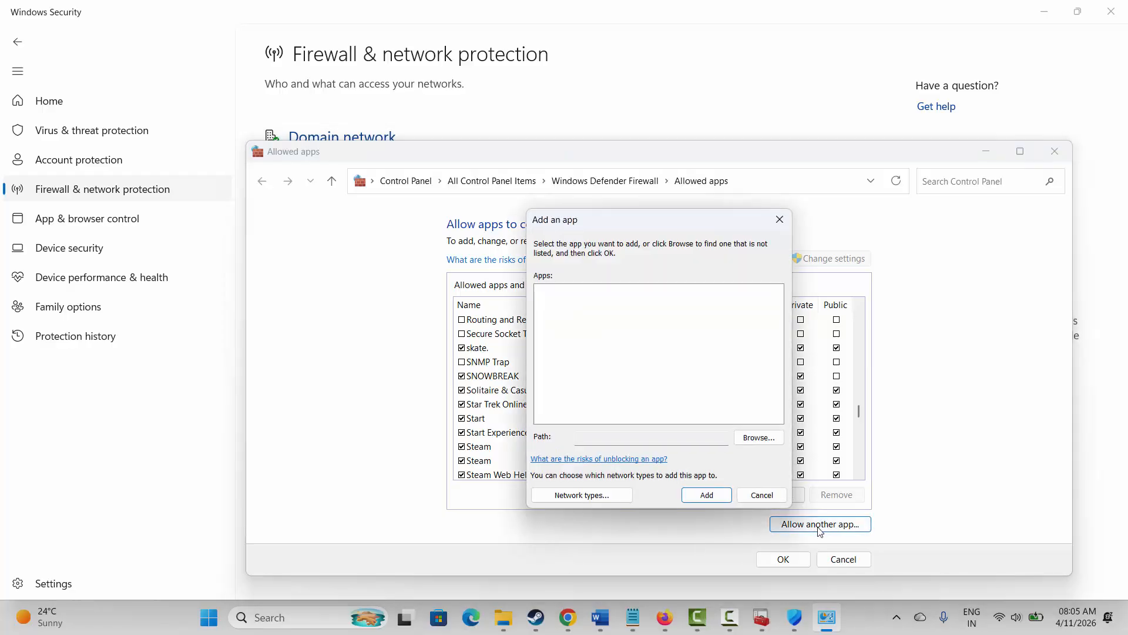
click(739, 437)
click(694, 426)
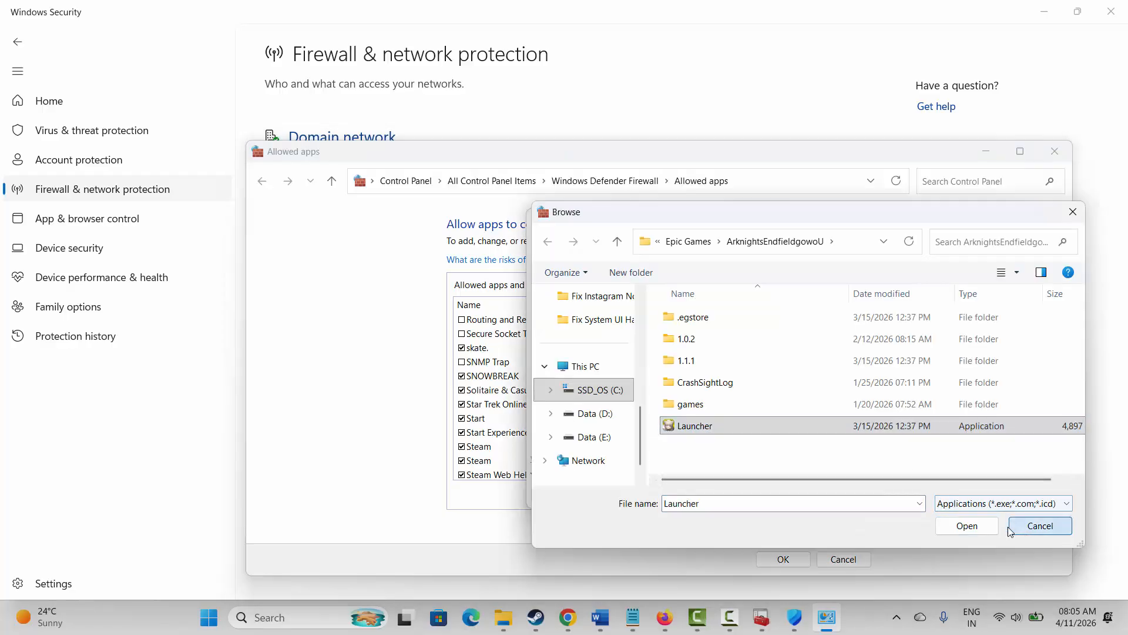
click(1040, 526)
click(759, 494)
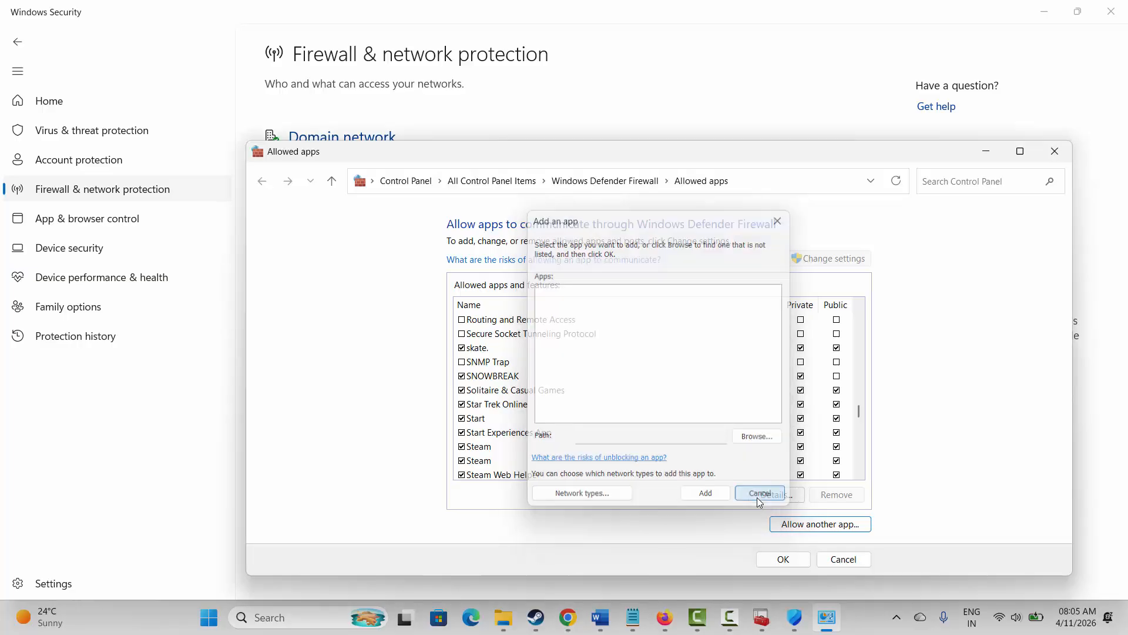
Review Star Trek Online's private and public network access in the allowed apps list, cancel the list and close Windows Security
click(513, 406)
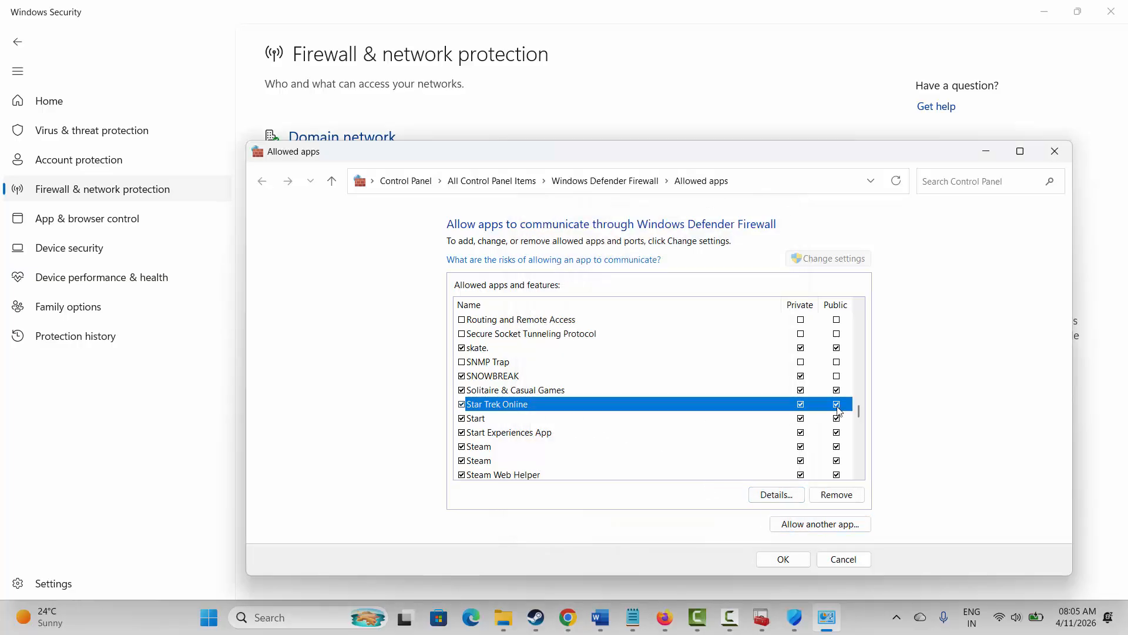
click(847, 562)
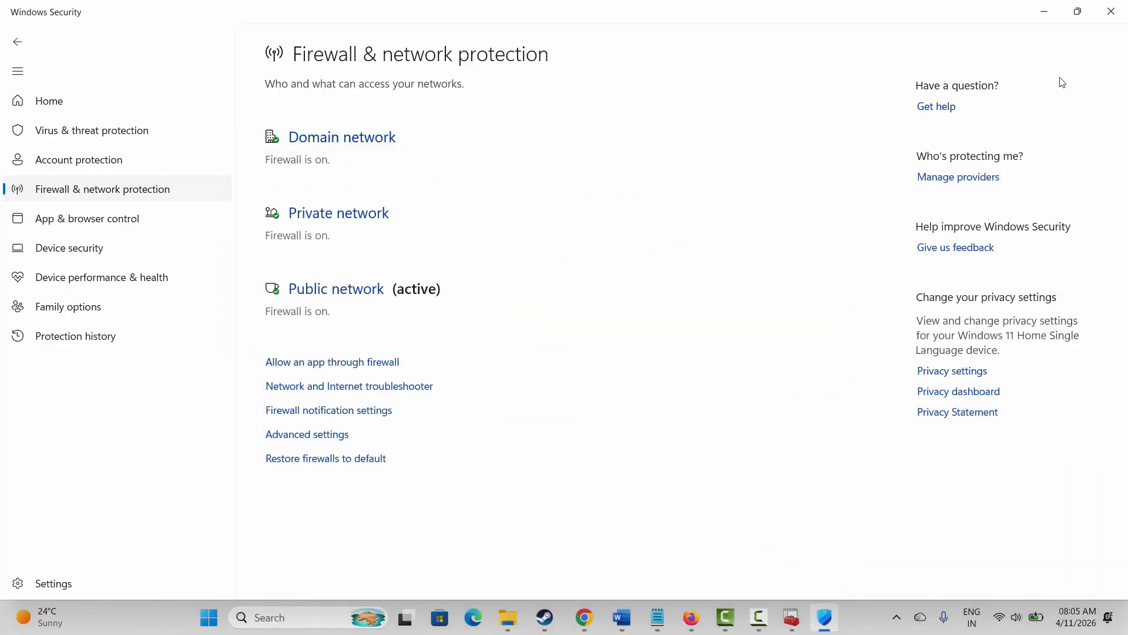
click(1110, 11)
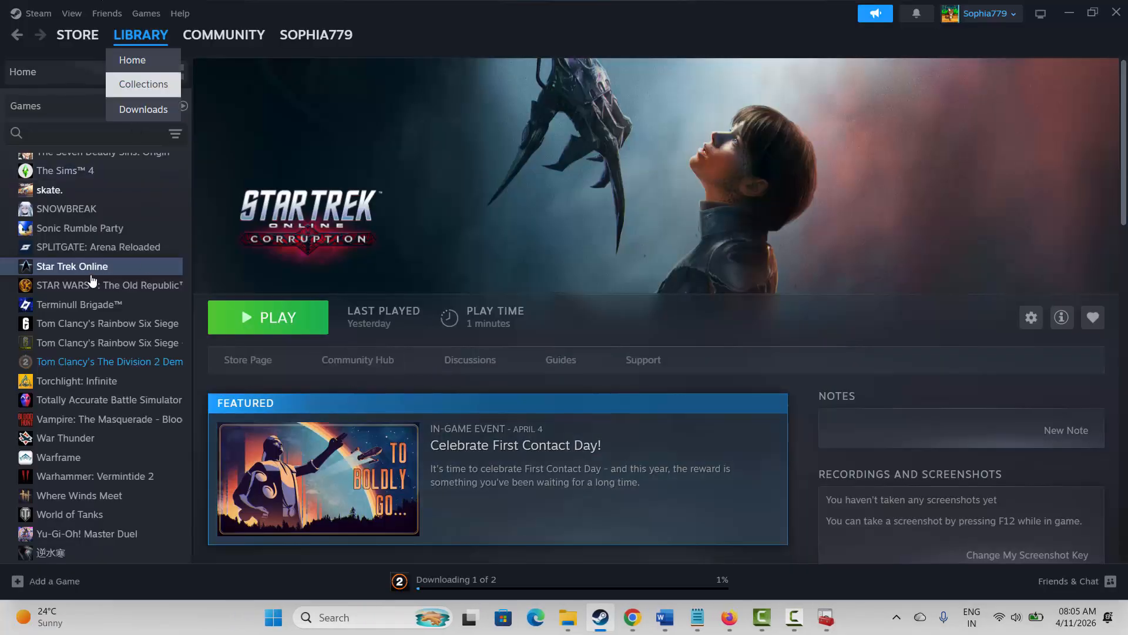
View the file integrity verification option in Star Trek Online's installed files properties in Steam, and close the properties without running it
right_click(71, 269)
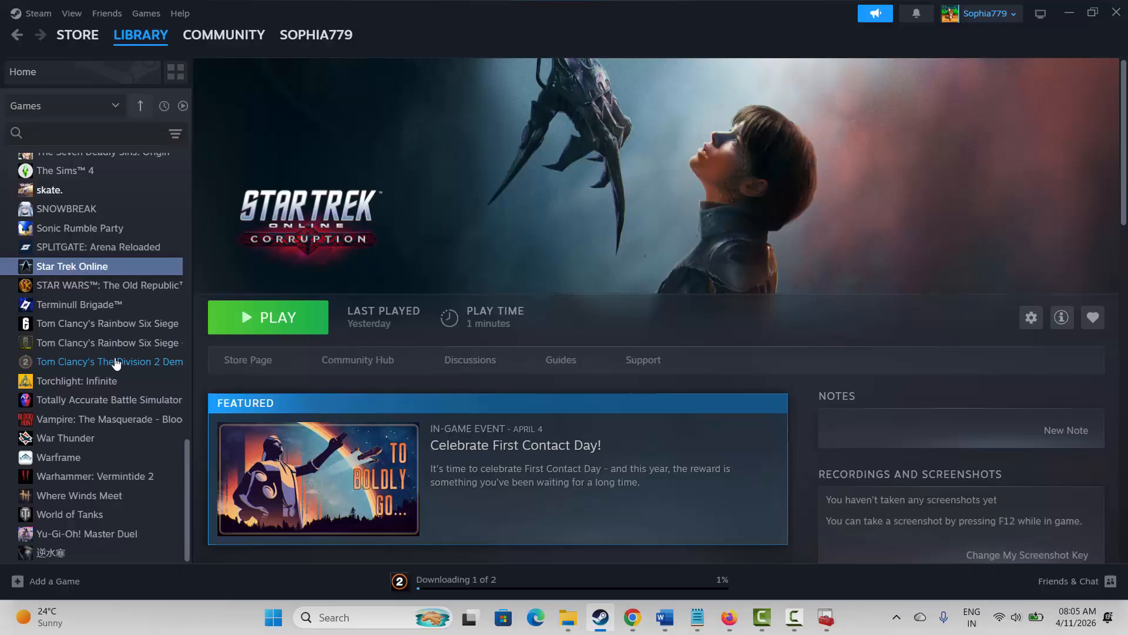
click(116, 383)
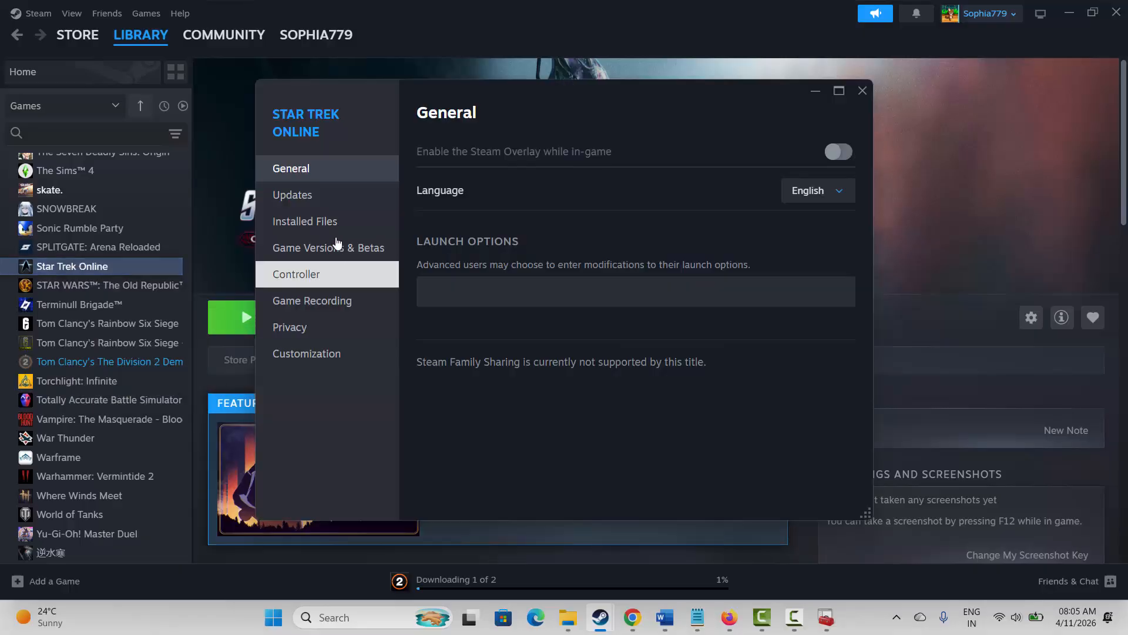
click(305, 221)
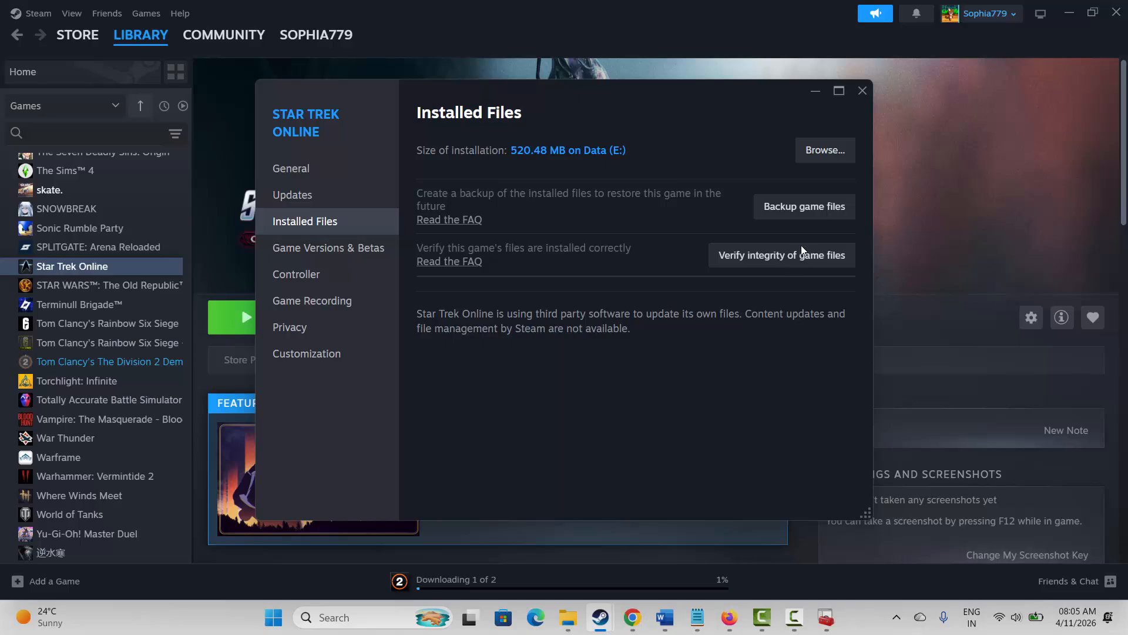
click(862, 91)
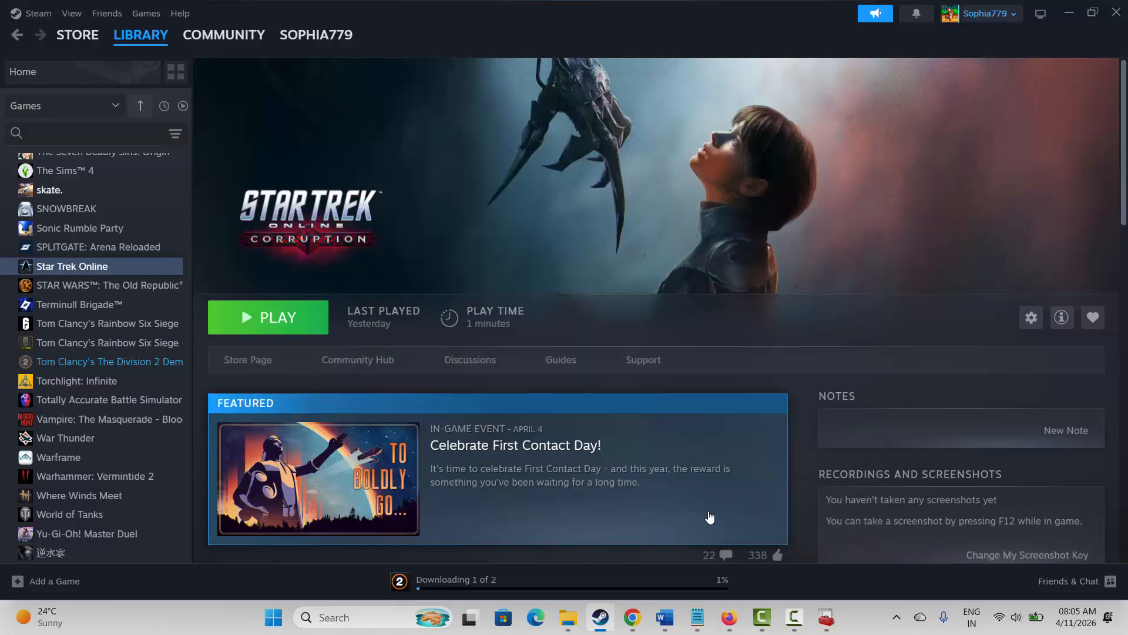
Check for Windows updates in the Windows Settings and close the settings window
click(356, 626)
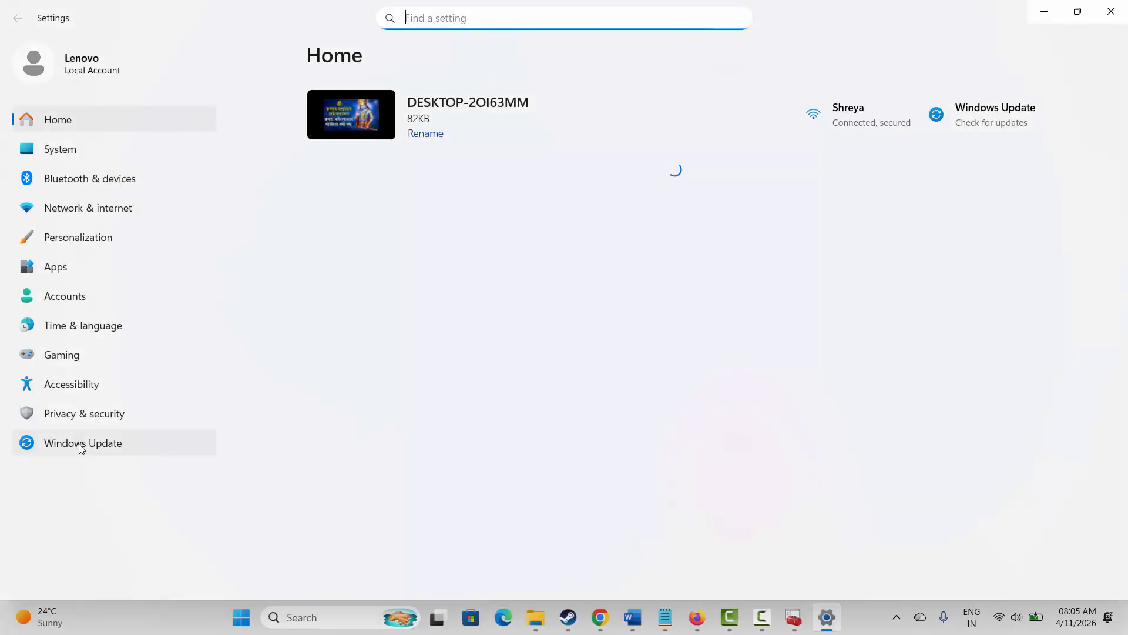
click(997, 108)
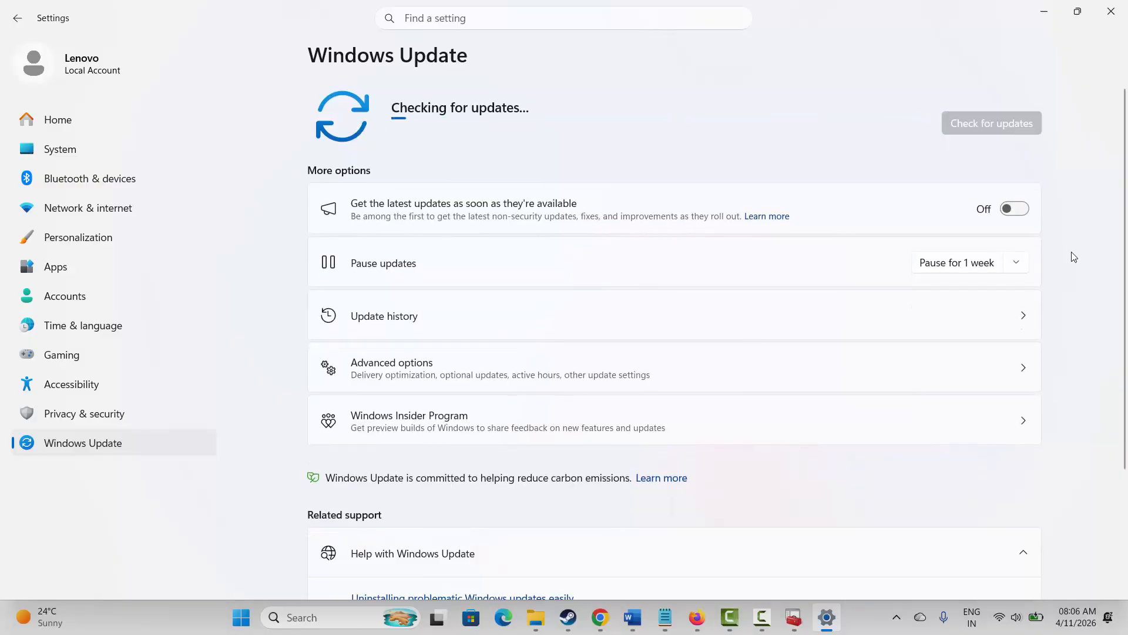
click(1110, 11)
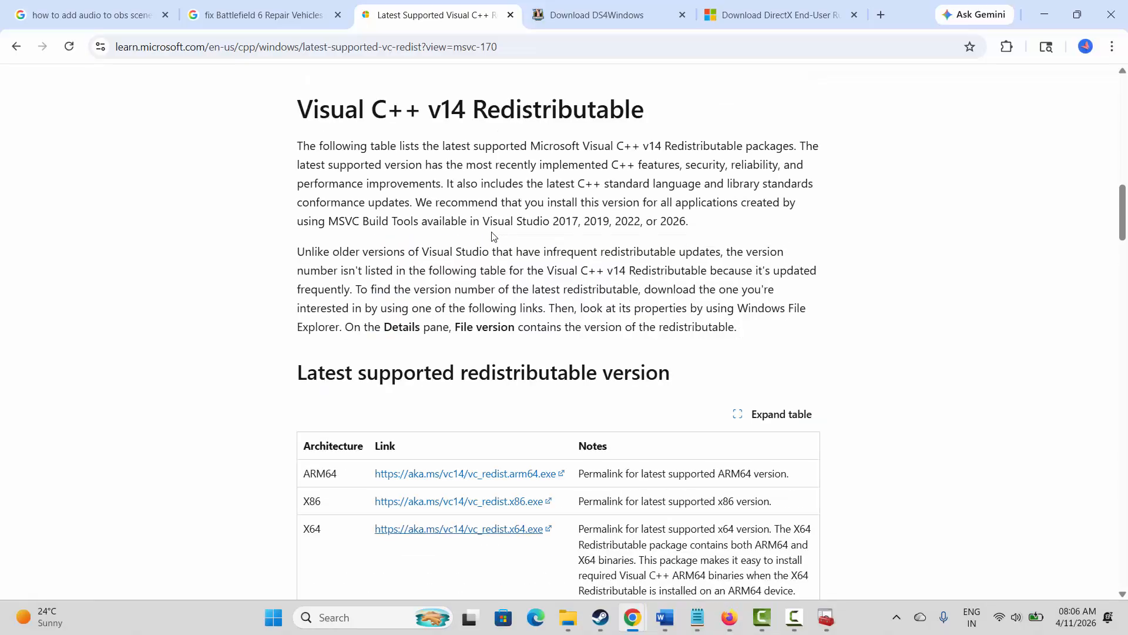
Download the x86 Visual C++ v14 Redistributable from the Microsoft page in Chrome, run its setup to completion and close the installer
scroll(492, 235, down, 15)
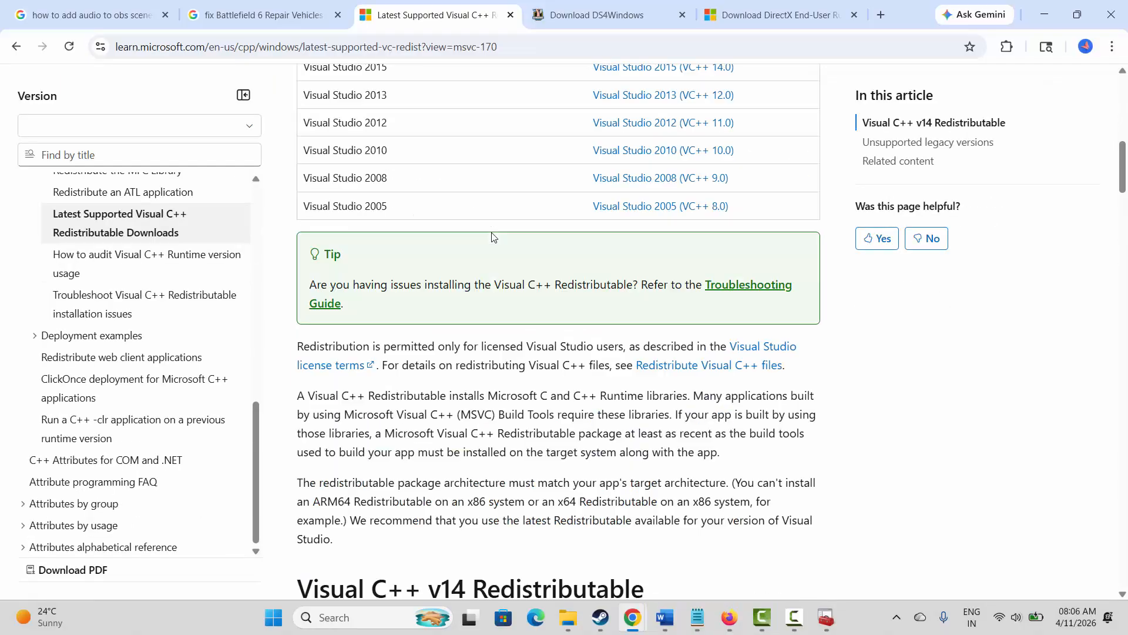
scroll(493, 234, down, 2)
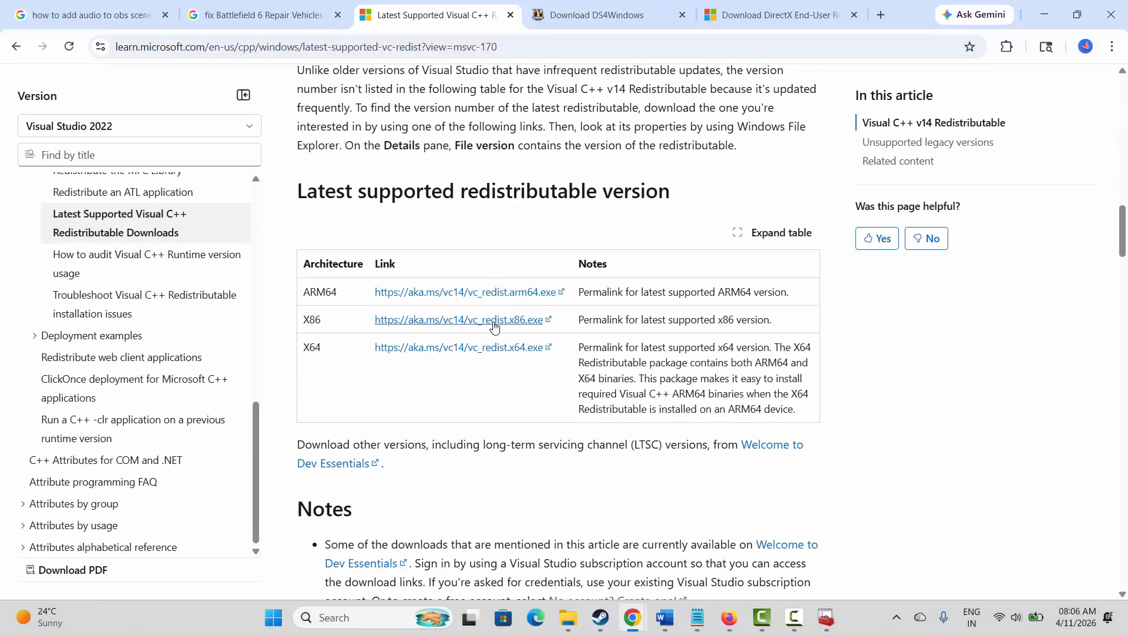
click(489, 322)
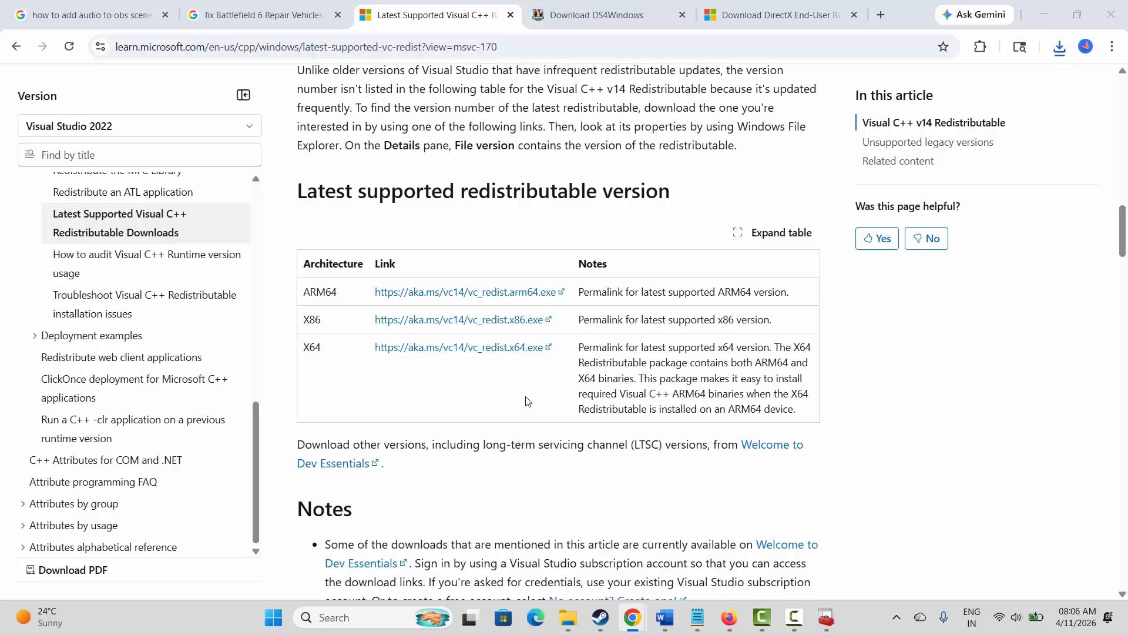
click(580, 386)
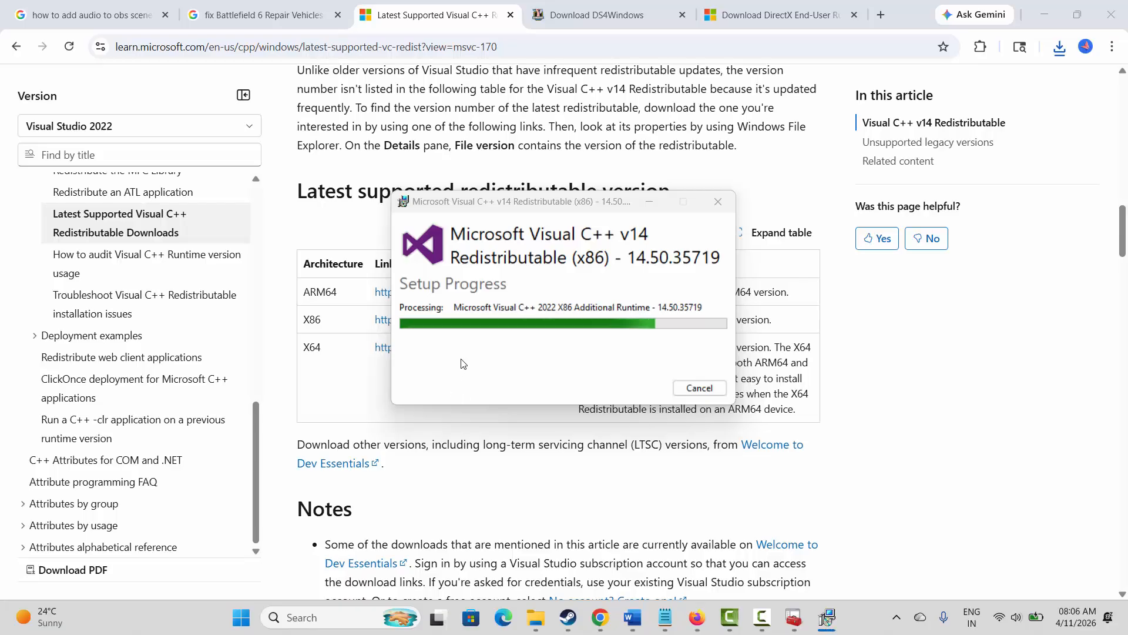
click(704, 390)
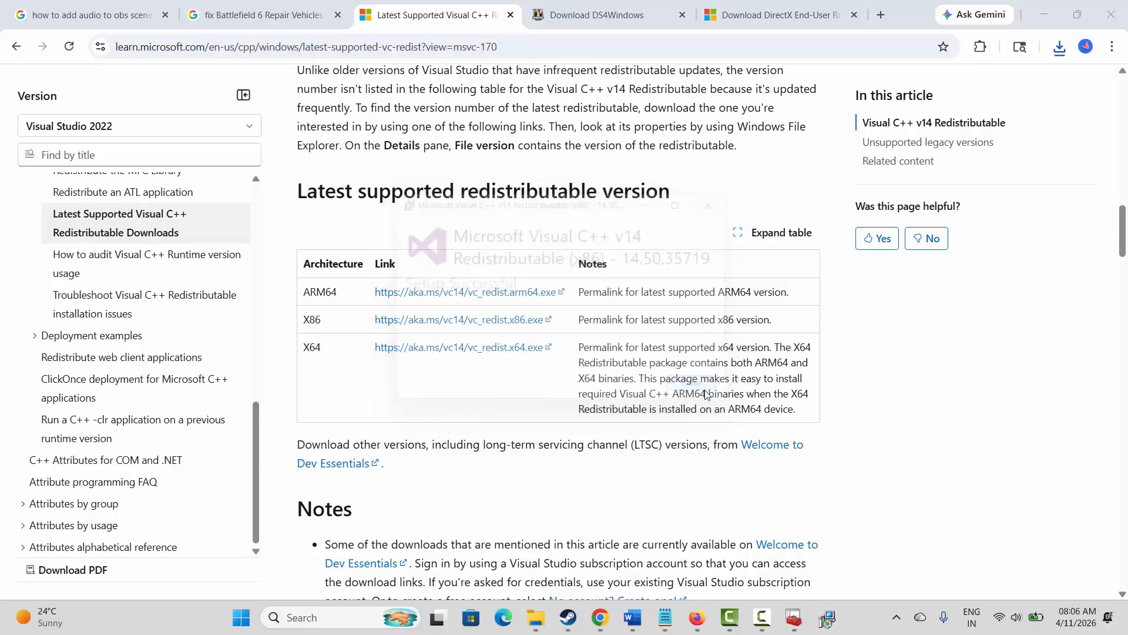
Switch to Steam, start uninstalling Star Trek Online from the library, and cancel at the confirmation
click(600, 617)
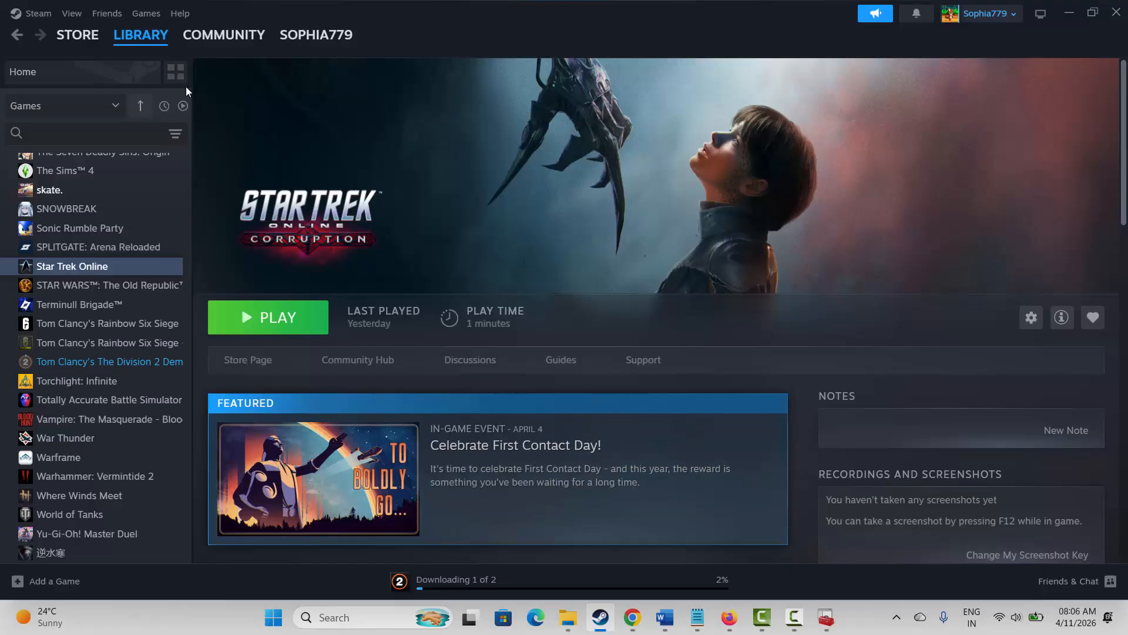
right_click(69, 266)
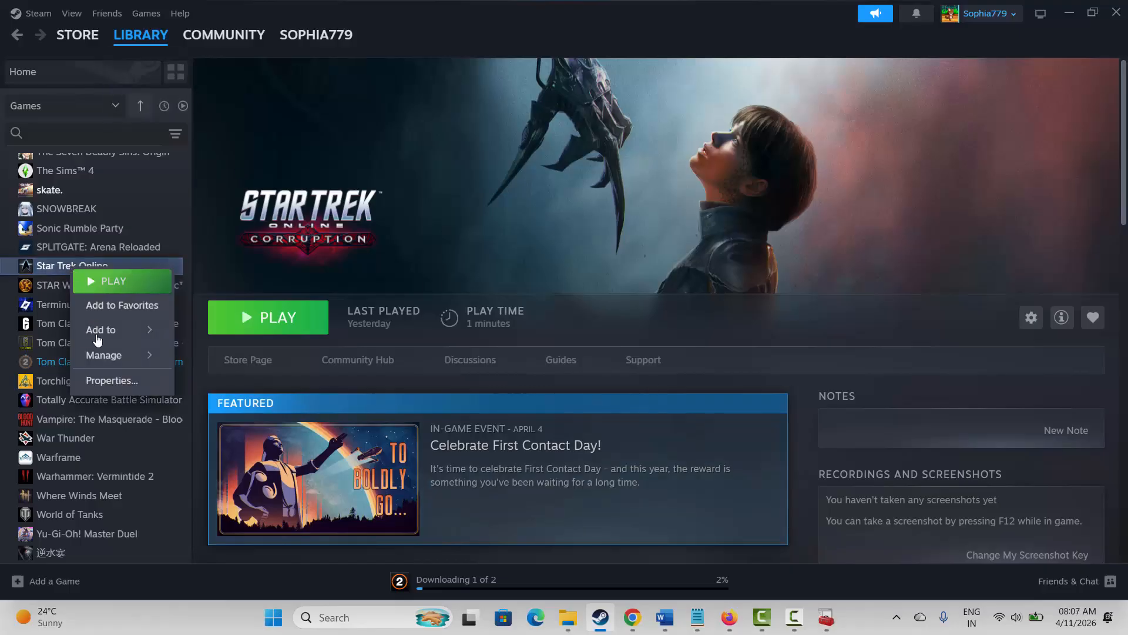
mouse_move(106, 355)
click(229, 486)
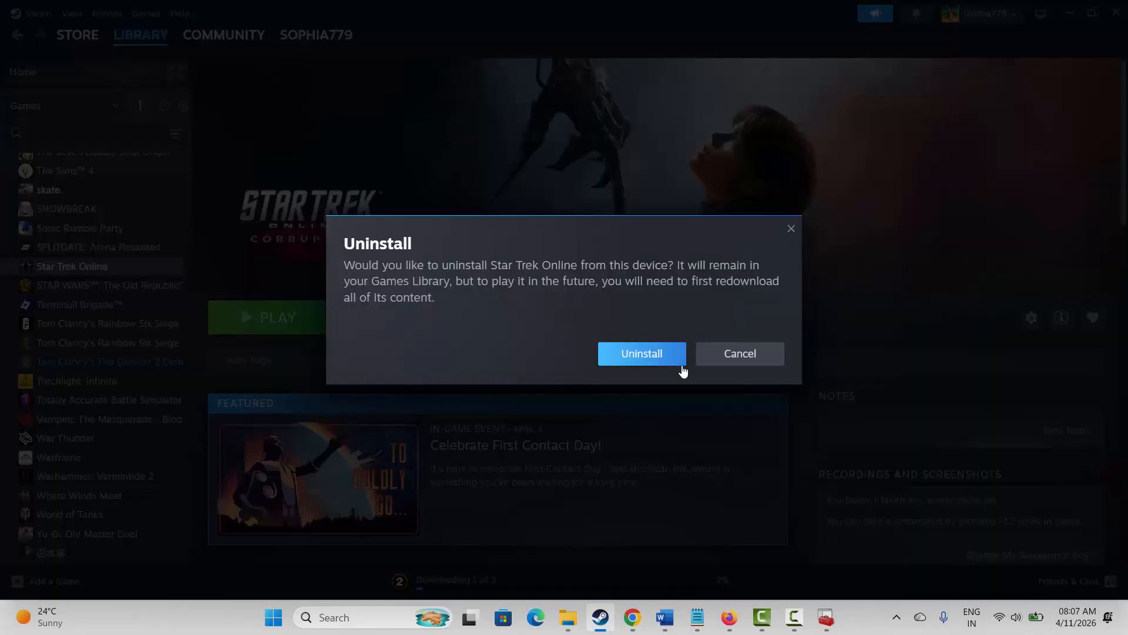
click(740, 363)
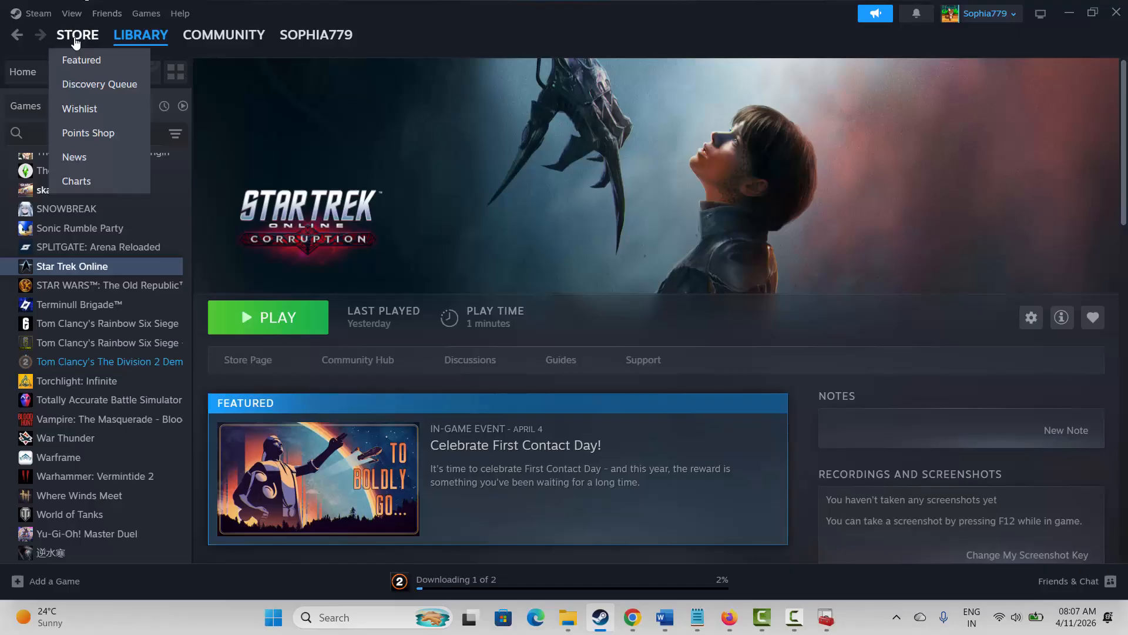
Open the Sol Cesto page in the Steam store
click(75, 40)
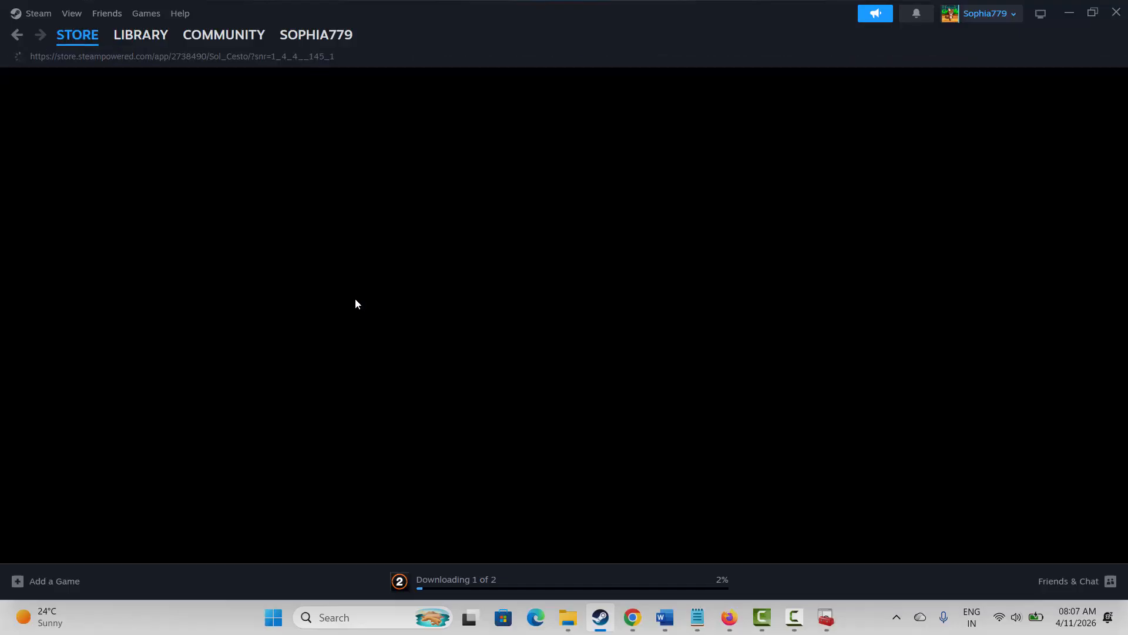